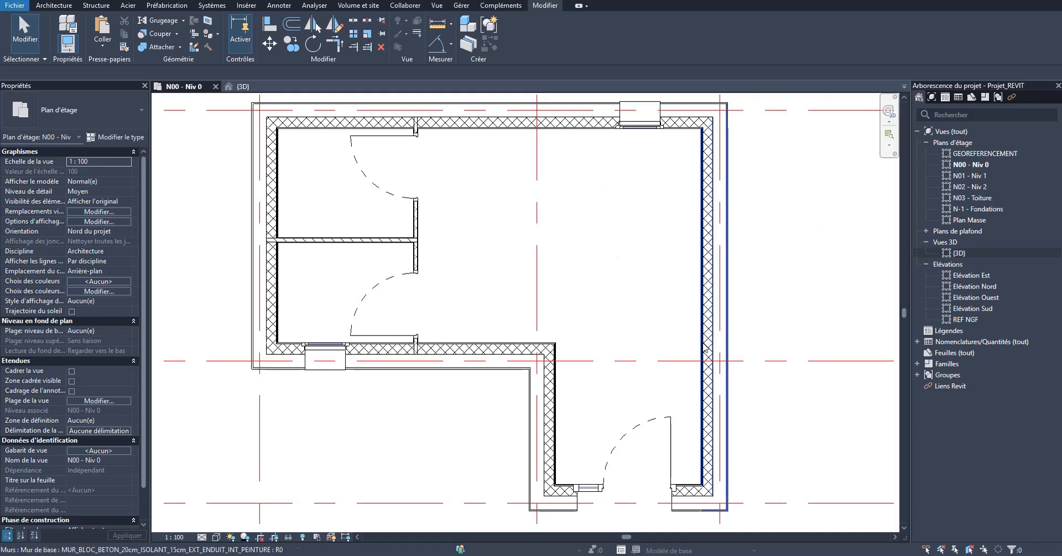
Select the whole building on the N00 - Niv 0 plan and filter the selection to windows (Fenêtres) and walls (Murs) only.
drag(770, 521, 244, 107)
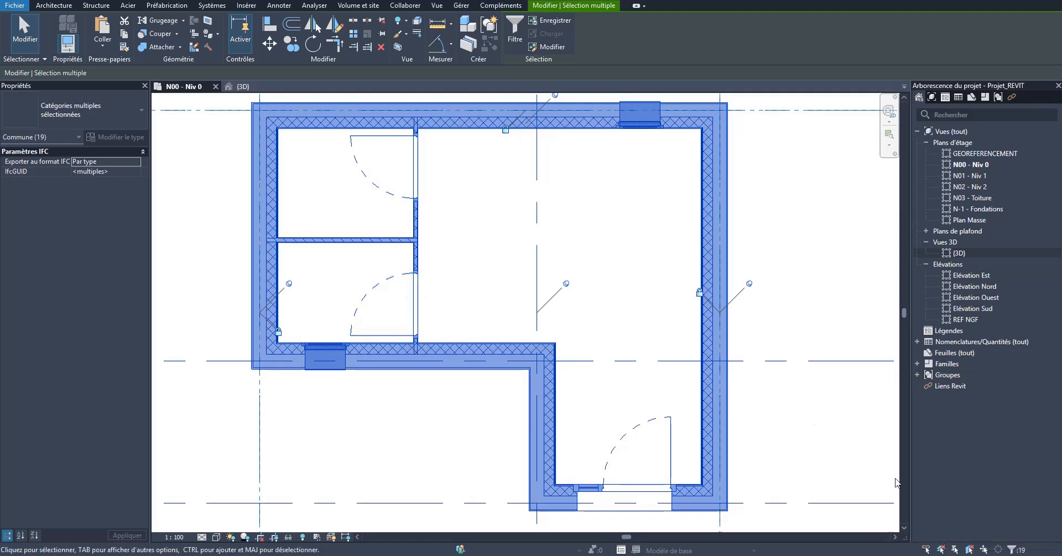
click(1011, 549)
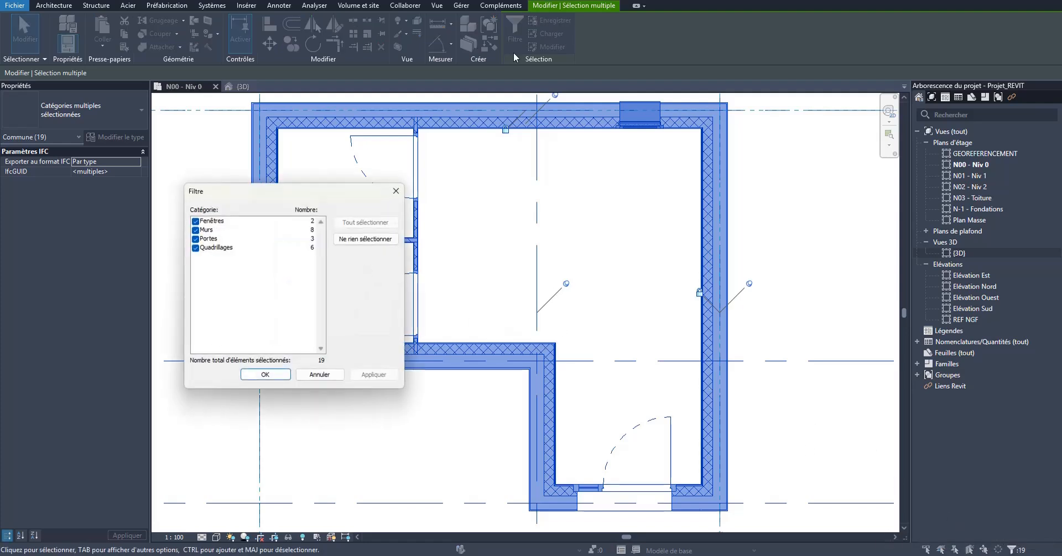
click(199, 249)
click(196, 240)
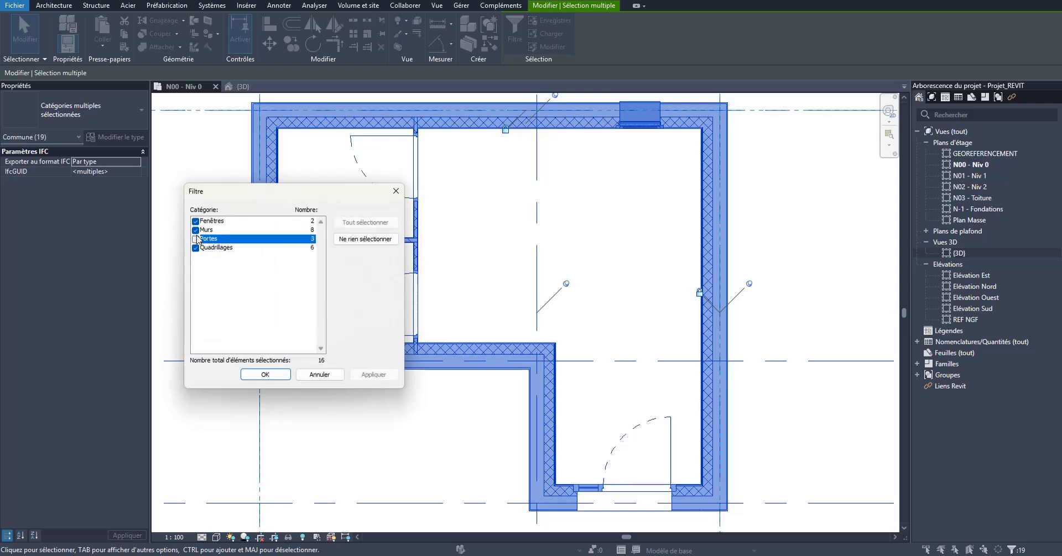
click(195, 248)
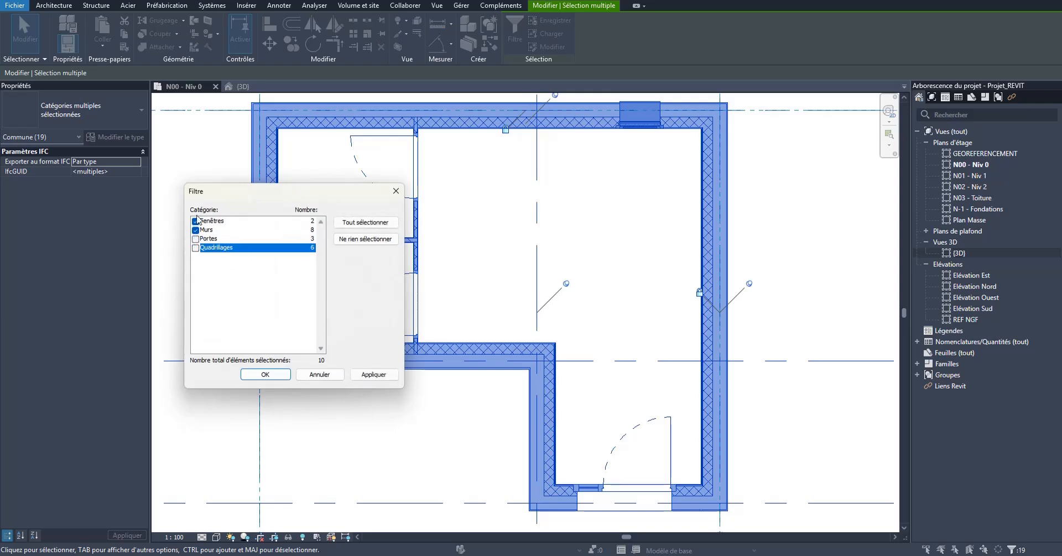
click(374, 374)
click(265, 375)
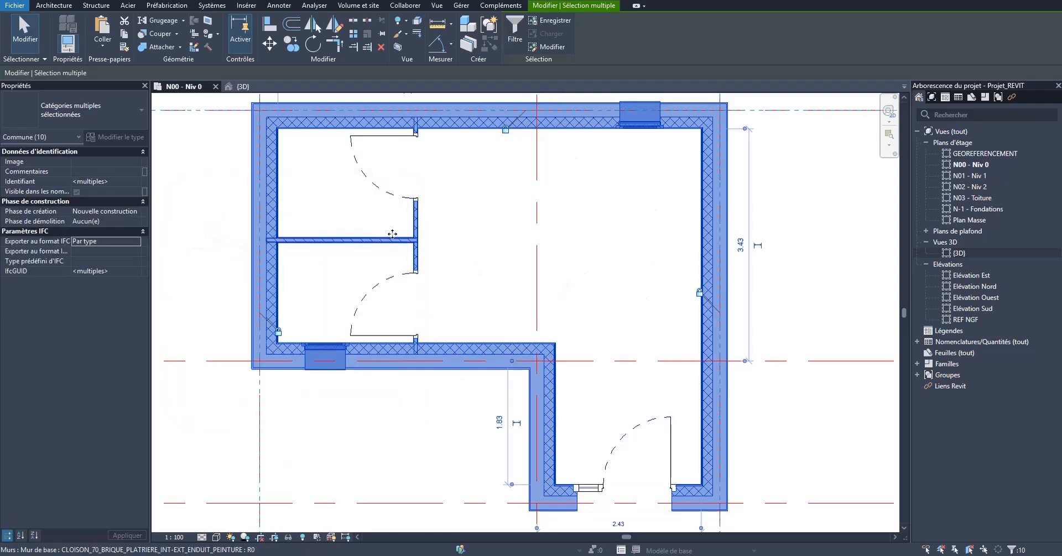
Remove the two interior partition walls from the selection and copy the remaining exterior walls and windows to the clipboard.
shift+click(365, 243)
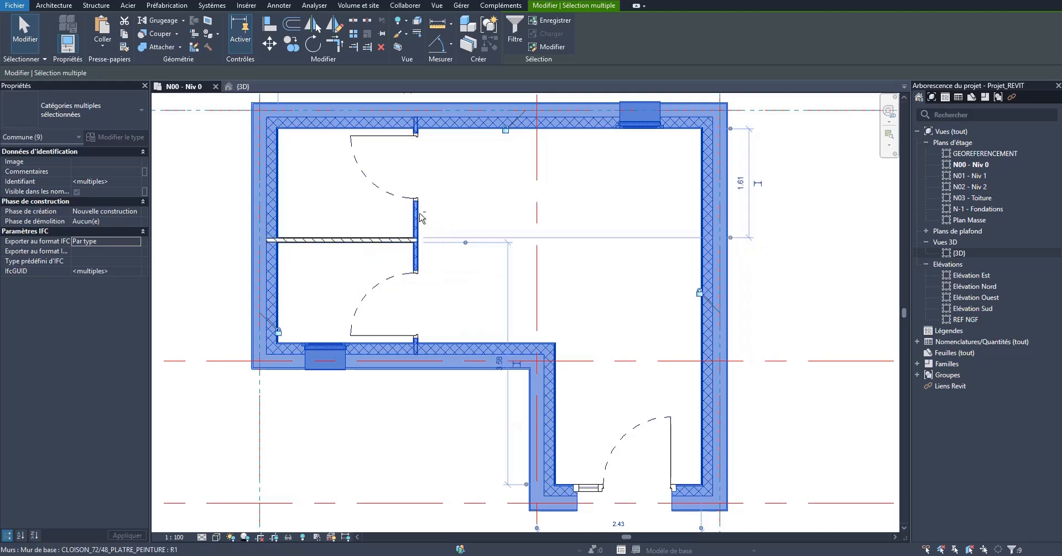
shift+click(425, 218)
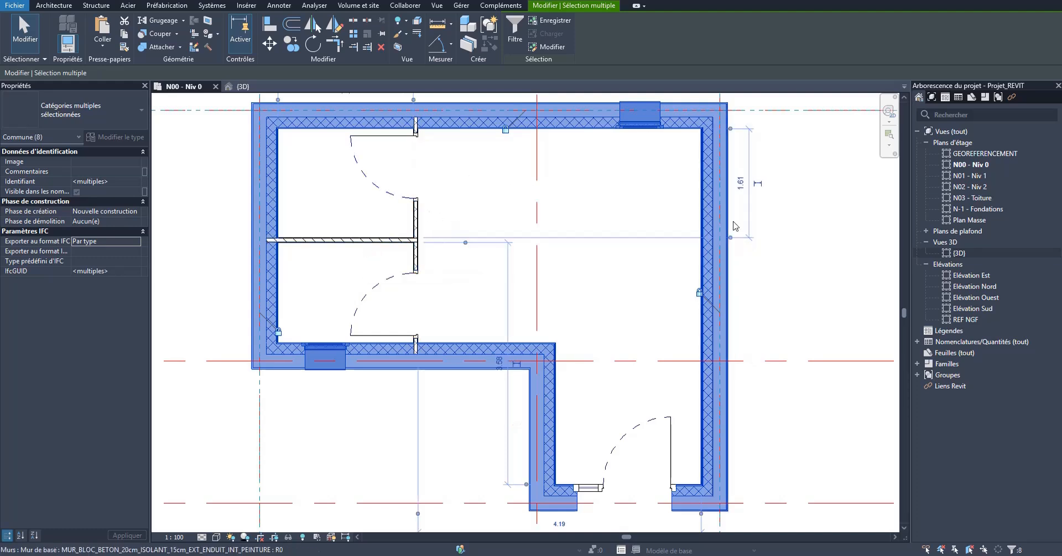
click(127, 37)
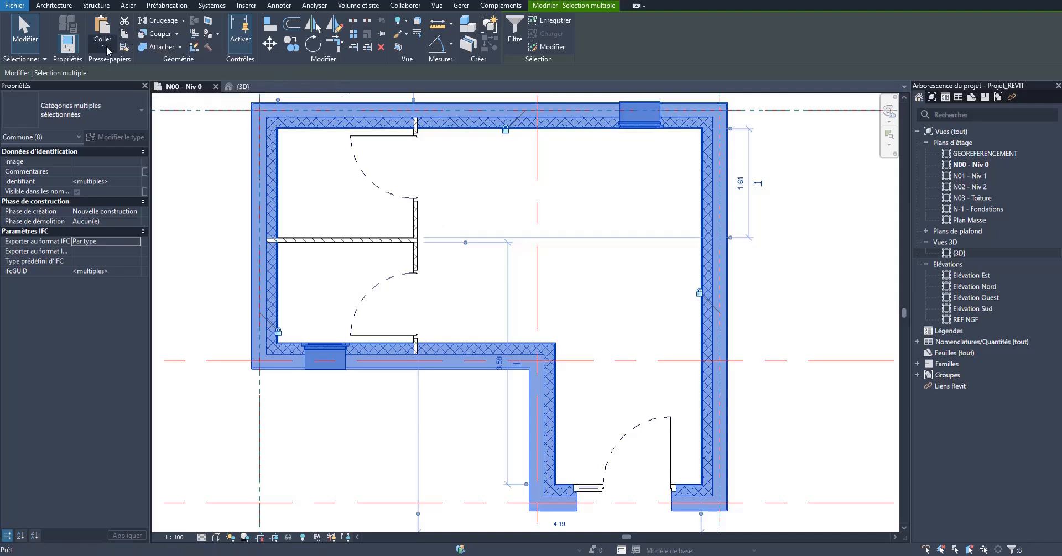
Paste the copied walls and windows aligned to the selected level N01 - Niv 1.
click(103, 47)
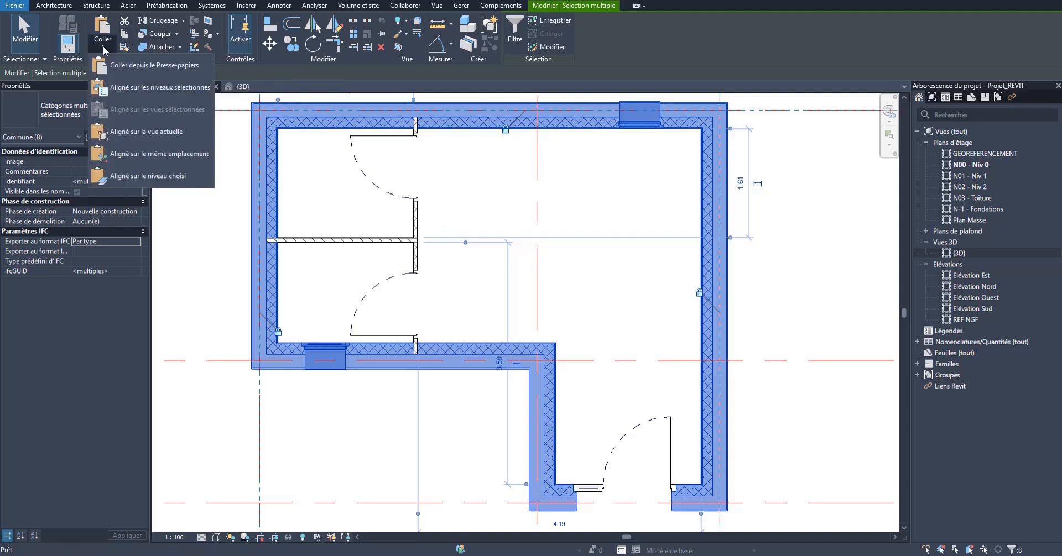
click(126, 86)
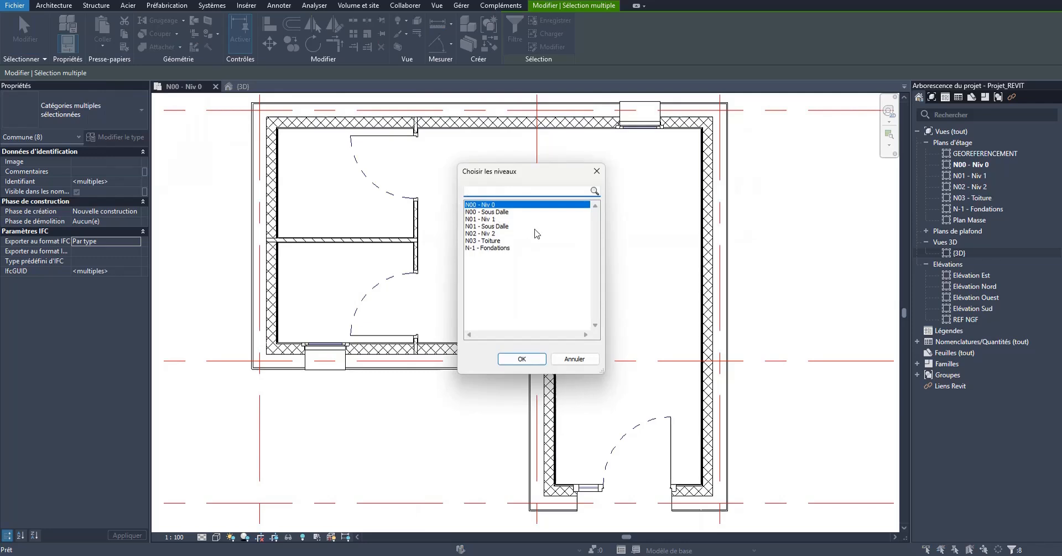
click(503, 221)
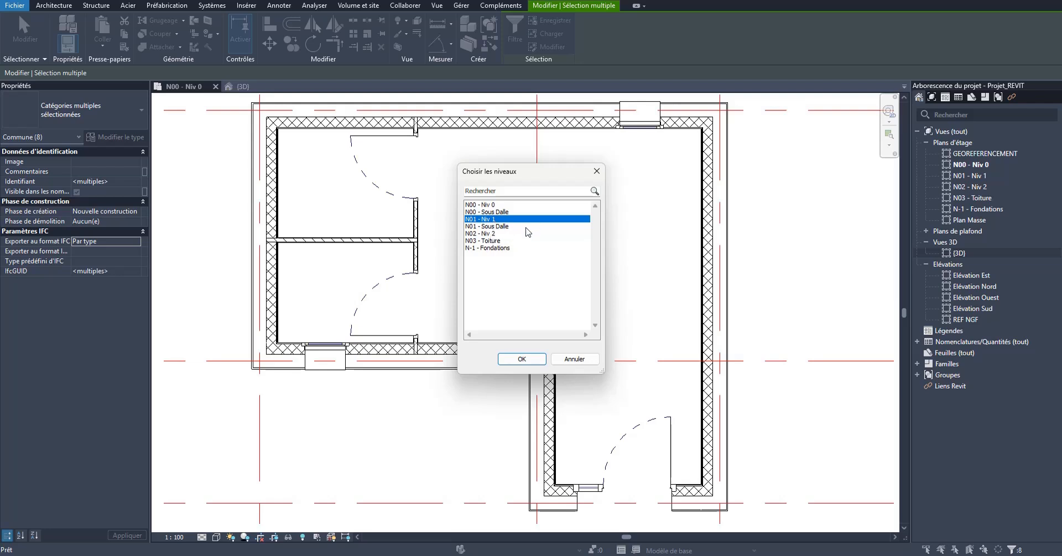
click(521, 359)
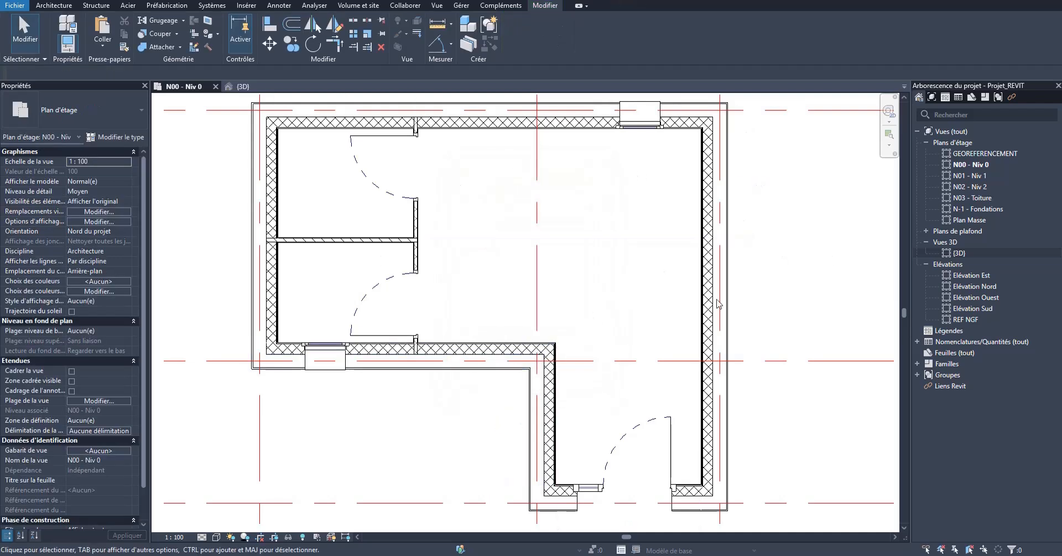
Check the pasted storey in the N01 - Niv 1 floor plan and in the {3D} view.
double_click(965, 175)
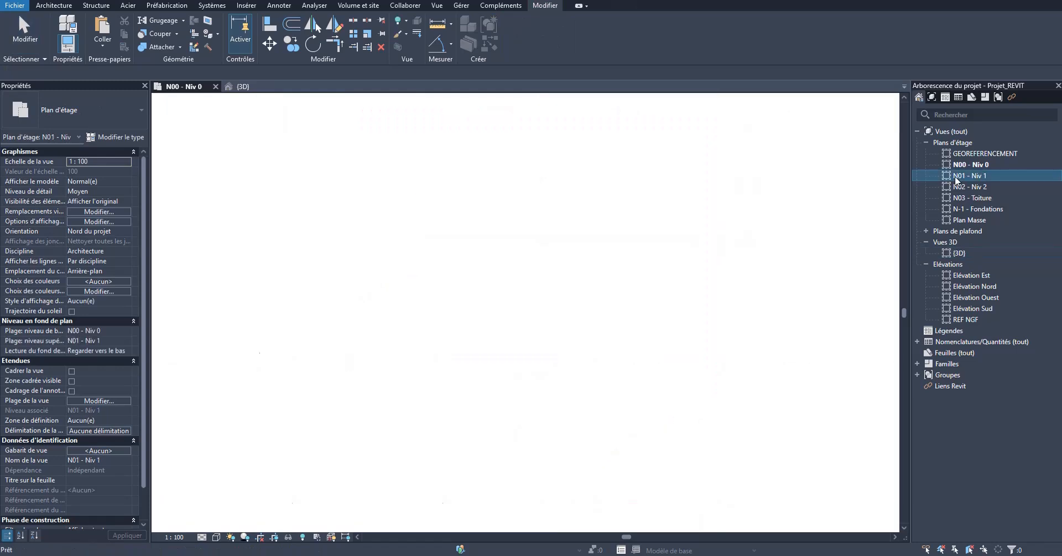
click(287, 87)
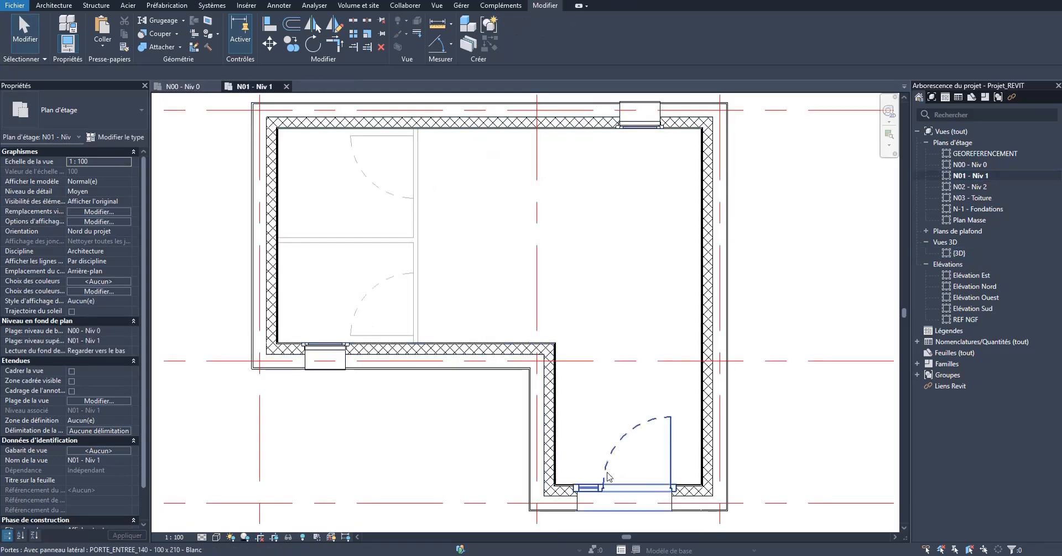
click(959, 253)
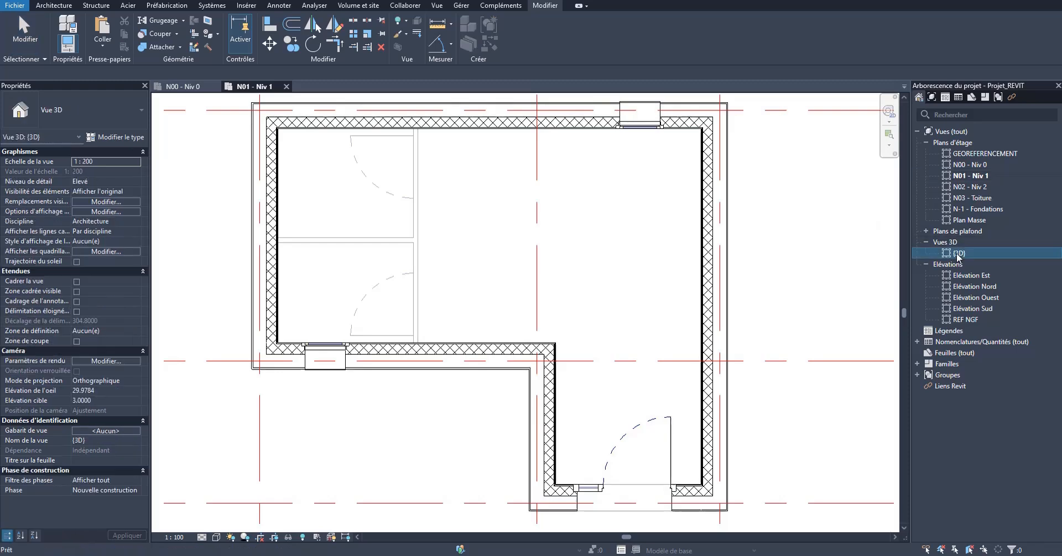
double_click(958, 254)
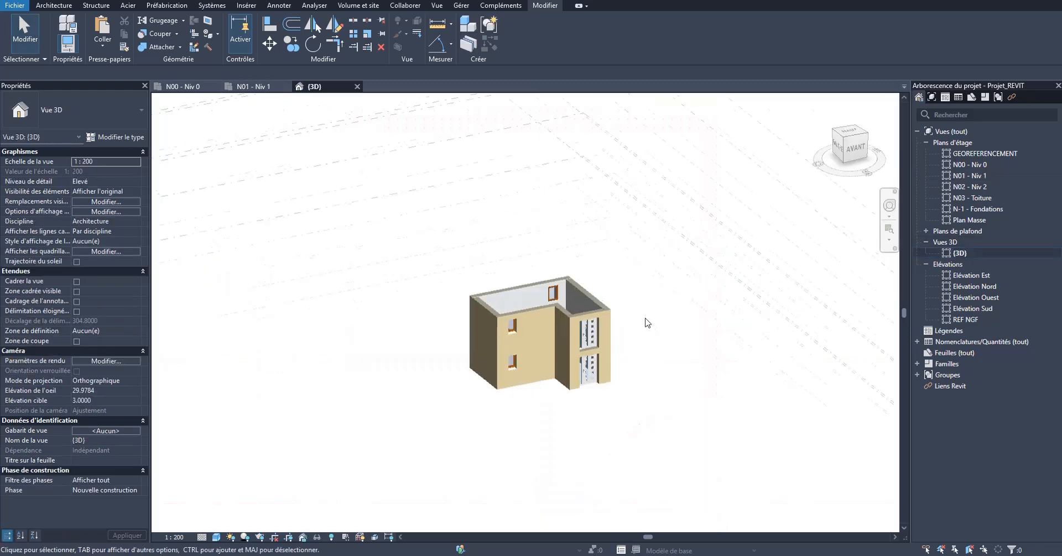
Delete the entrance door on the upper storey in the 3D view and close that view.
scroll(612, 316, up, 4)
click(572, 385)
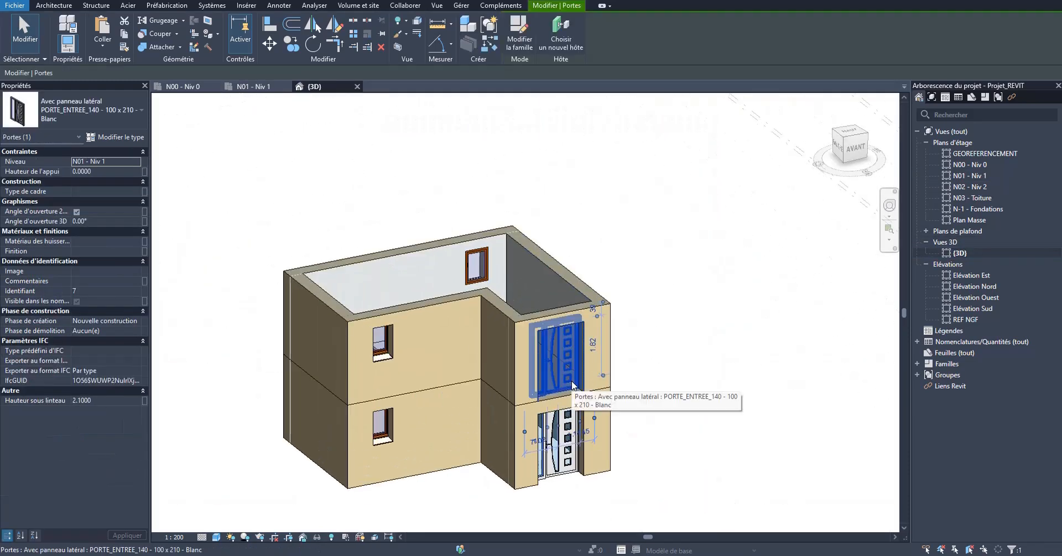
key(Delete)
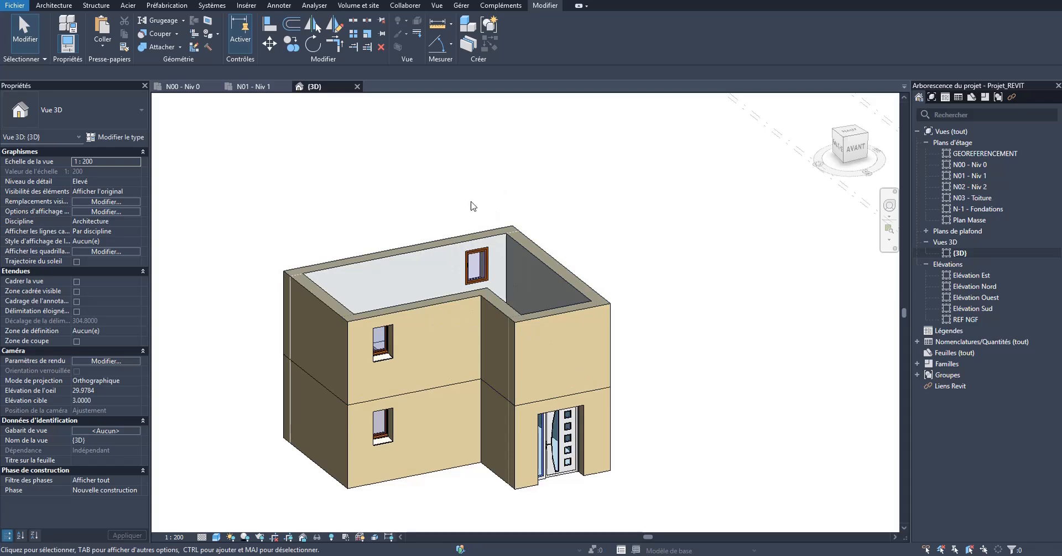
click(357, 86)
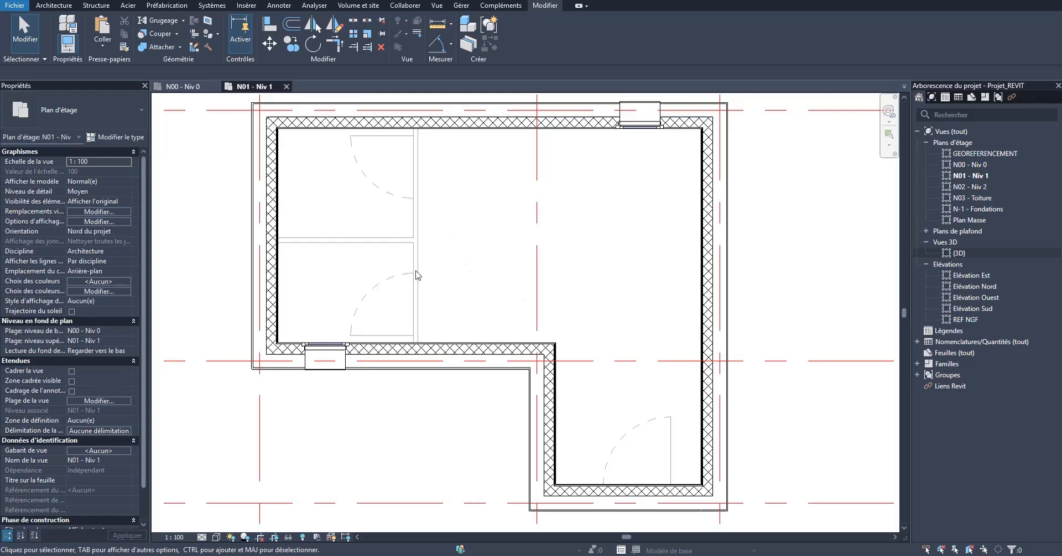
Set the top constraint of the exterior wall along the plan's upper edge to level N02 - Niv 2.
click(284, 122)
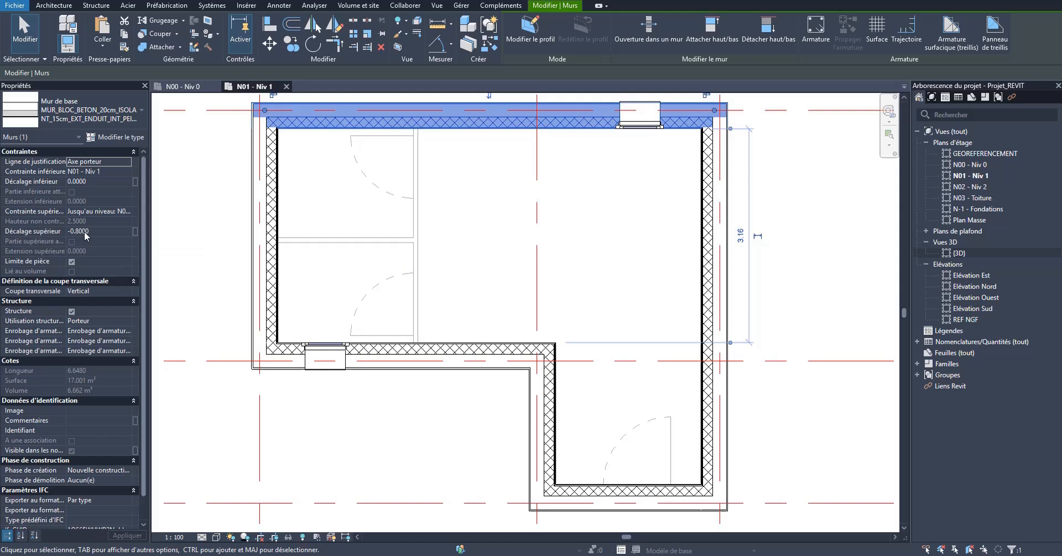
click(125, 211)
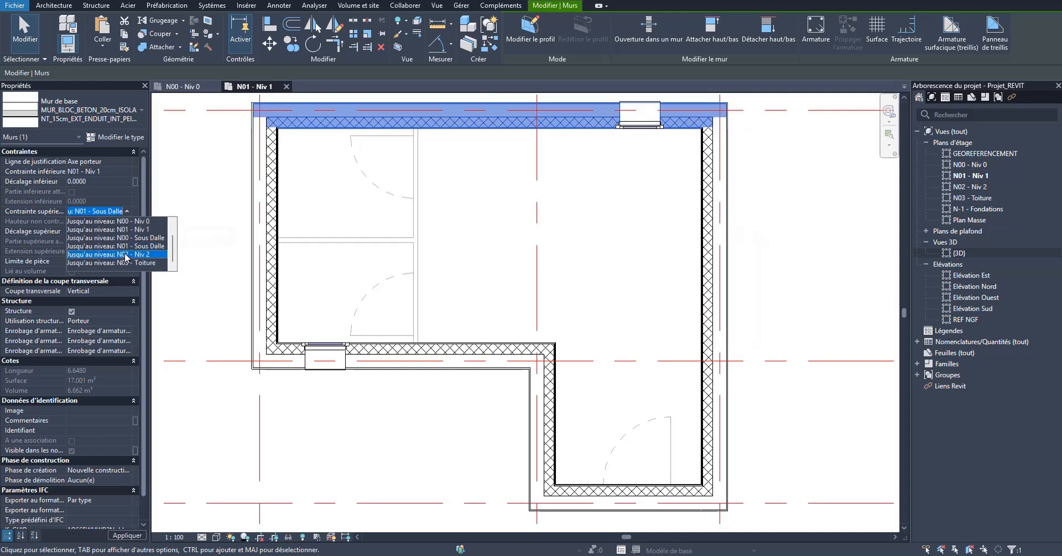
click(133, 261)
click(181, 224)
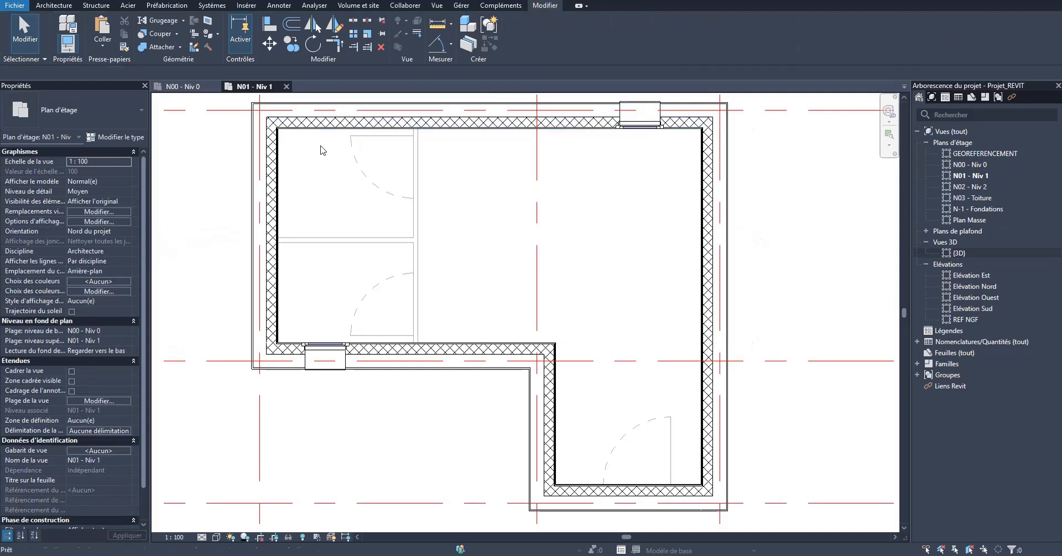
Select all six exterior walls on the N01 - Niv 1 plan and set their top constraint to level N02 - Niv 2.
click(320, 121)
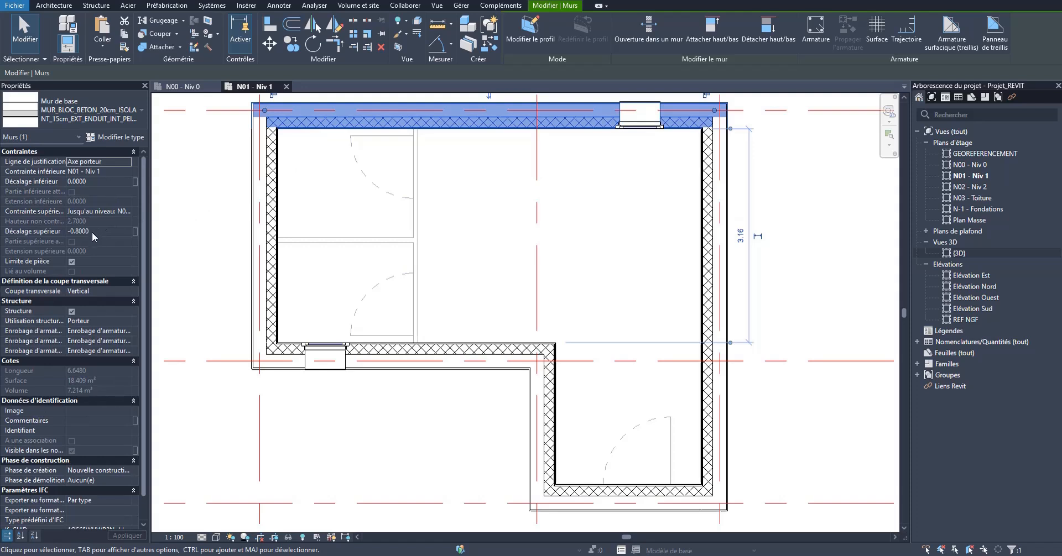
ctrl+click(276, 171)
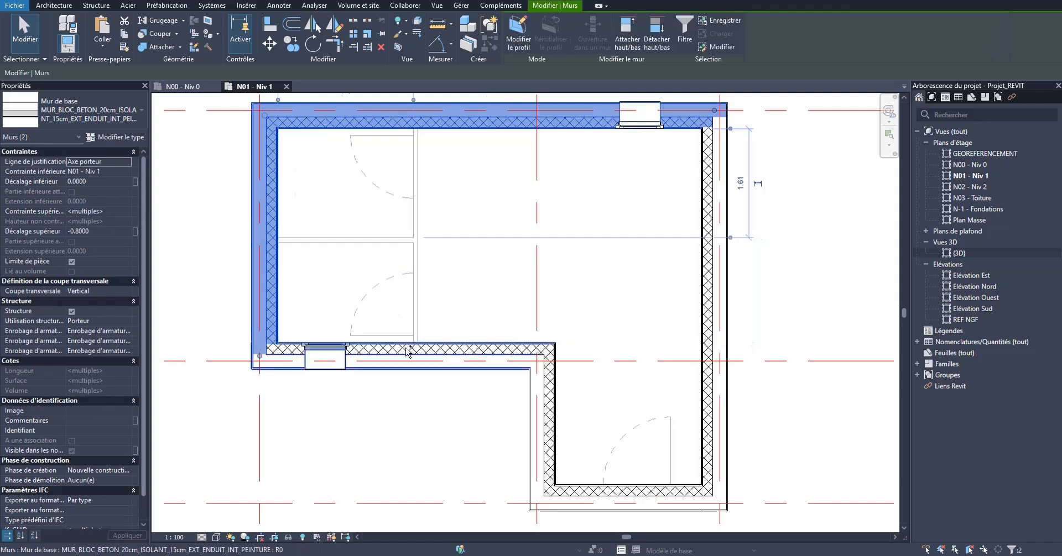
ctrl+click(520, 355)
ctrl+click(550, 400)
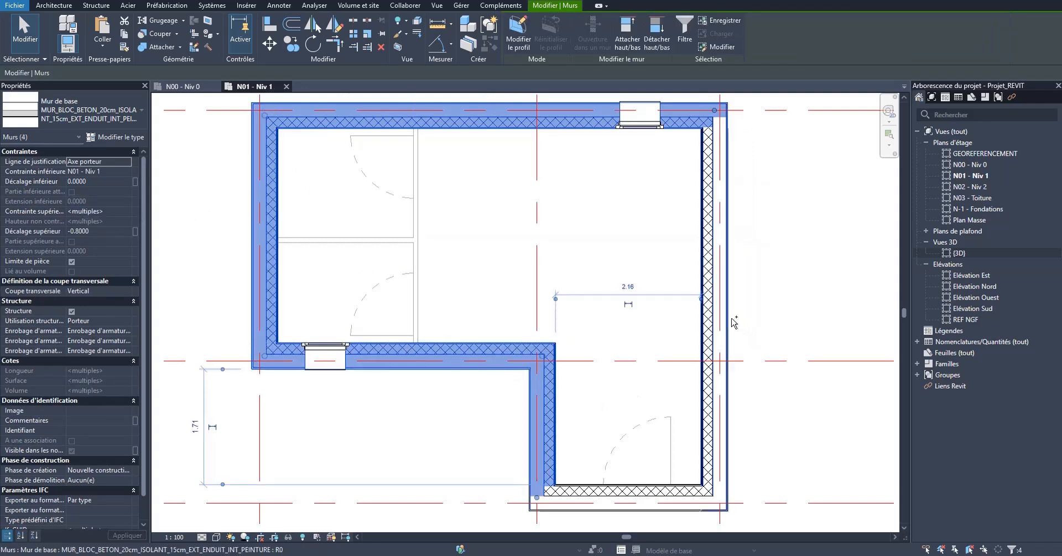
ctrl+click(712, 310)
ctrl+click(551, 491)
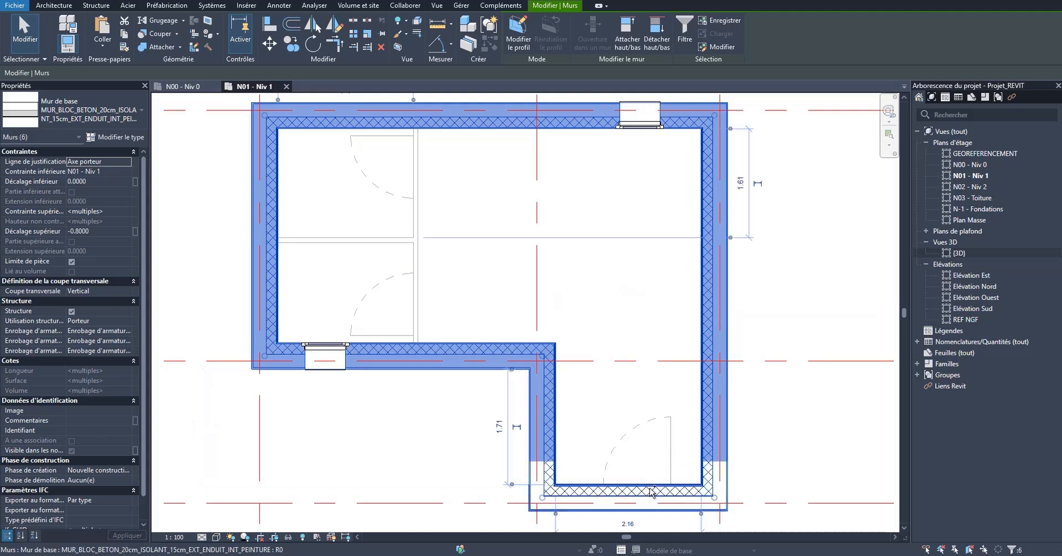
click(127, 211)
click(127, 211)
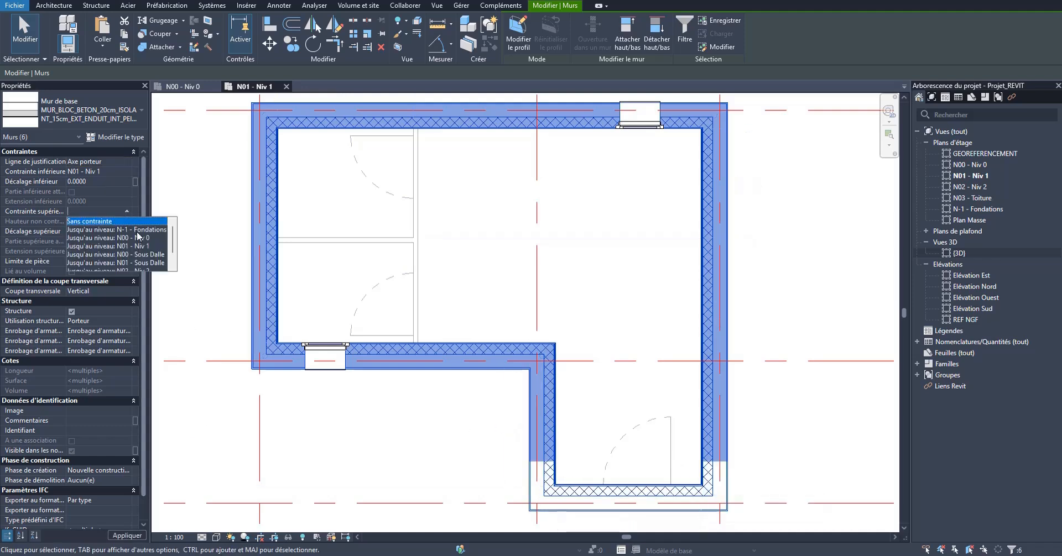
scroll(138, 238, down, 2)
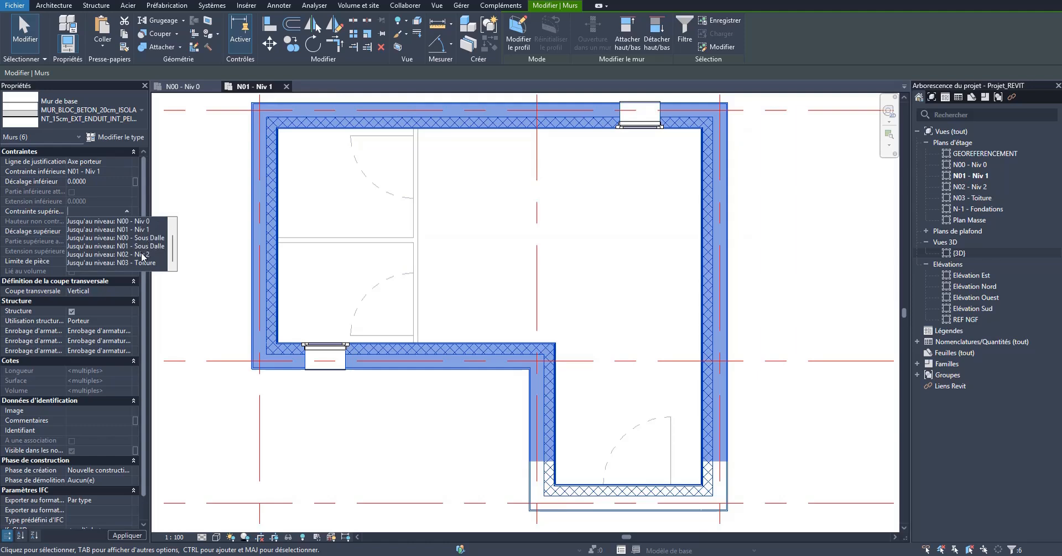
click(142, 255)
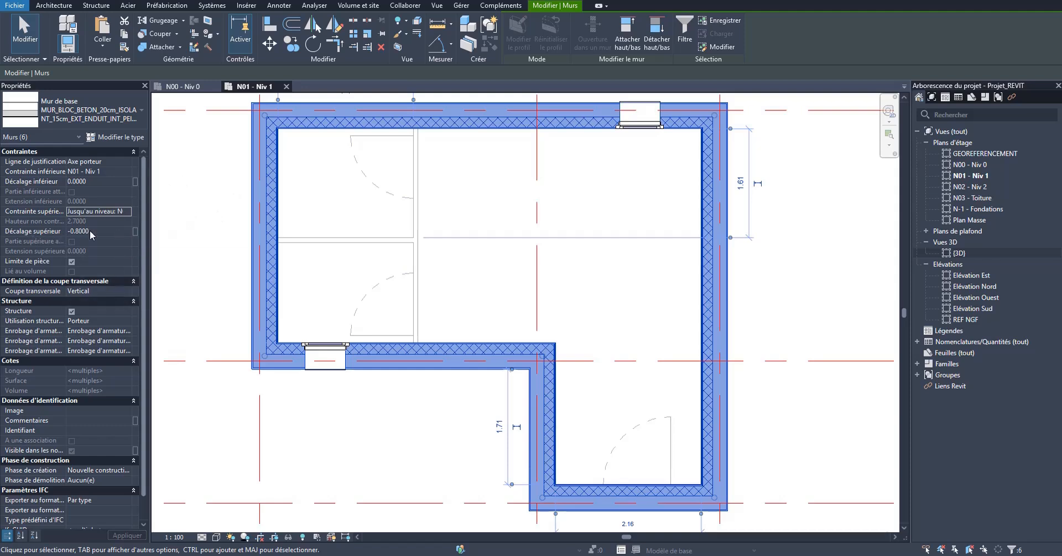
Set the top offset (Décalage supérieur) of the six exterior walls to 0 and deselect them.
click(44, 231)
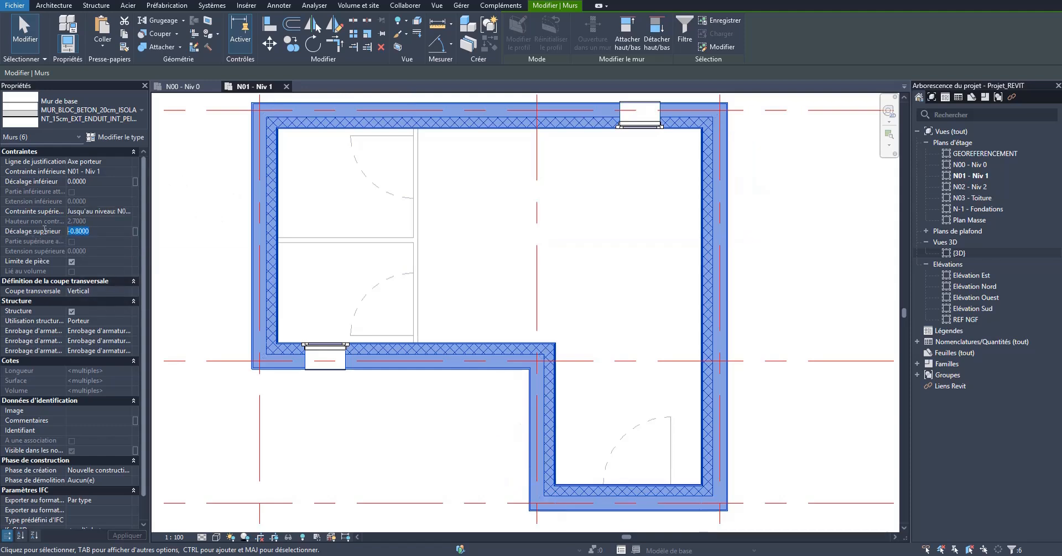
text(0)
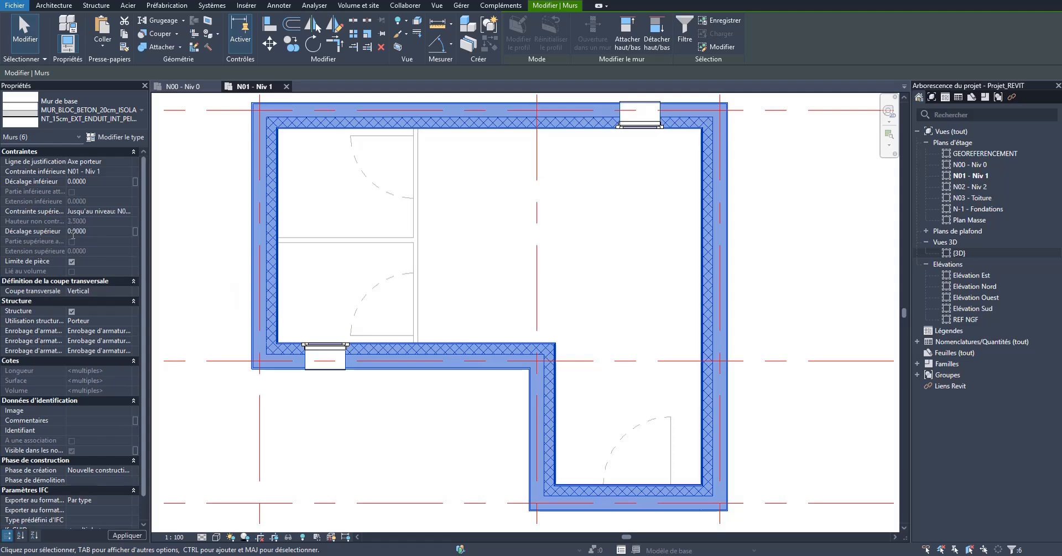
click(202, 214)
Open the Elévation Est view and examine the two storeys' wall heights against the level lines.
click(971, 276)
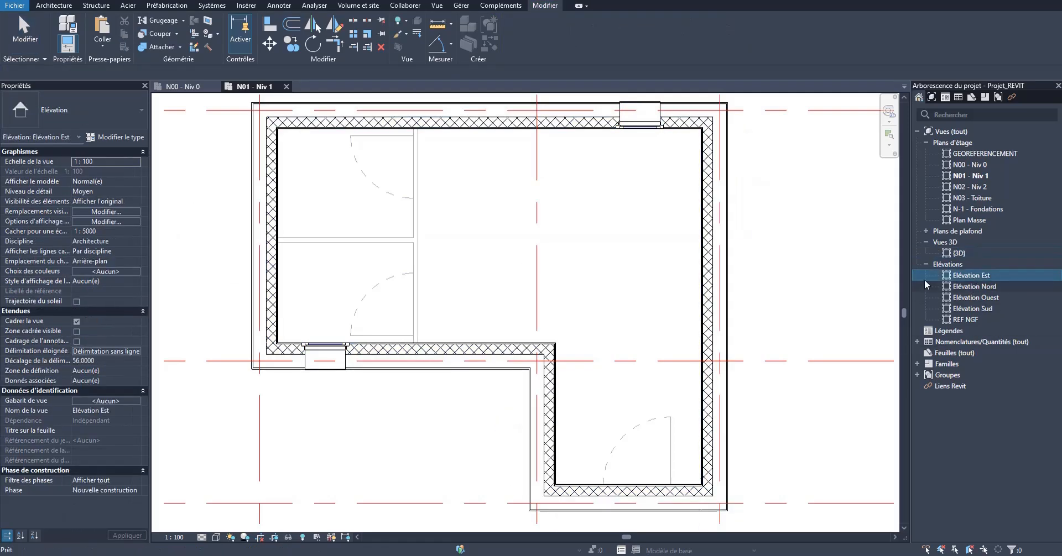
double_click(991, 277)
scroll(631, 360, up, 3)
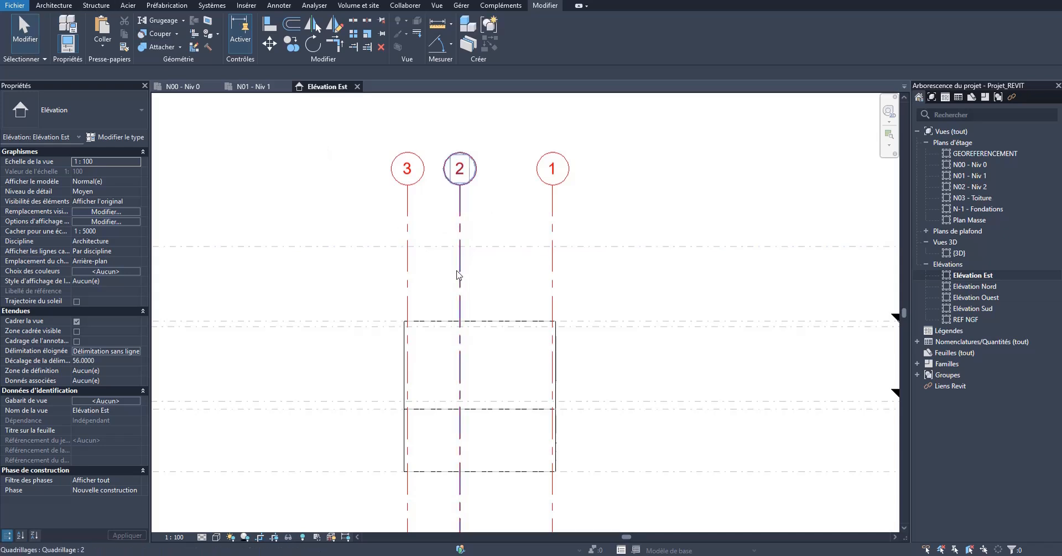
scroll(520, 343, down, 1)
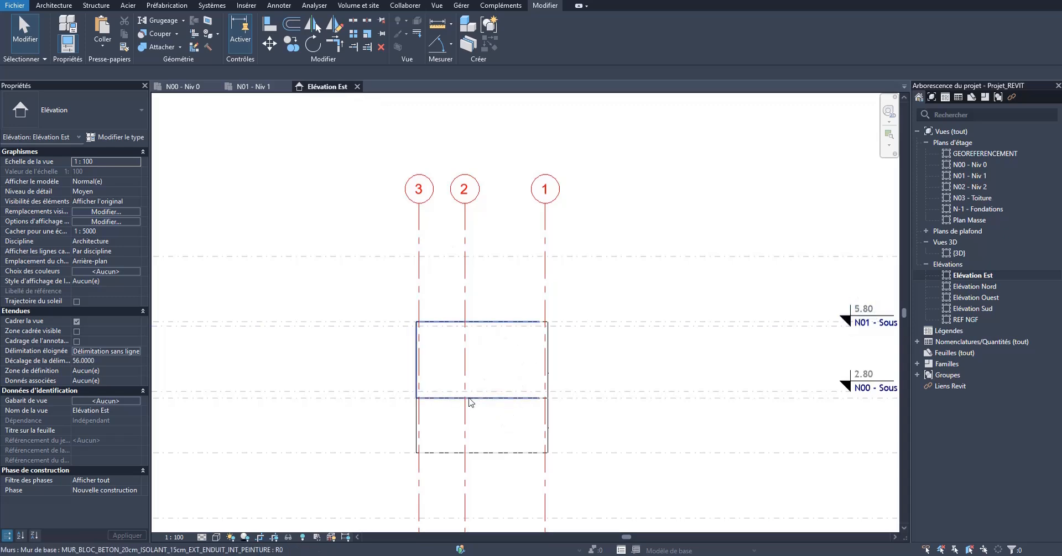
scroll(437, 354, down, 1)
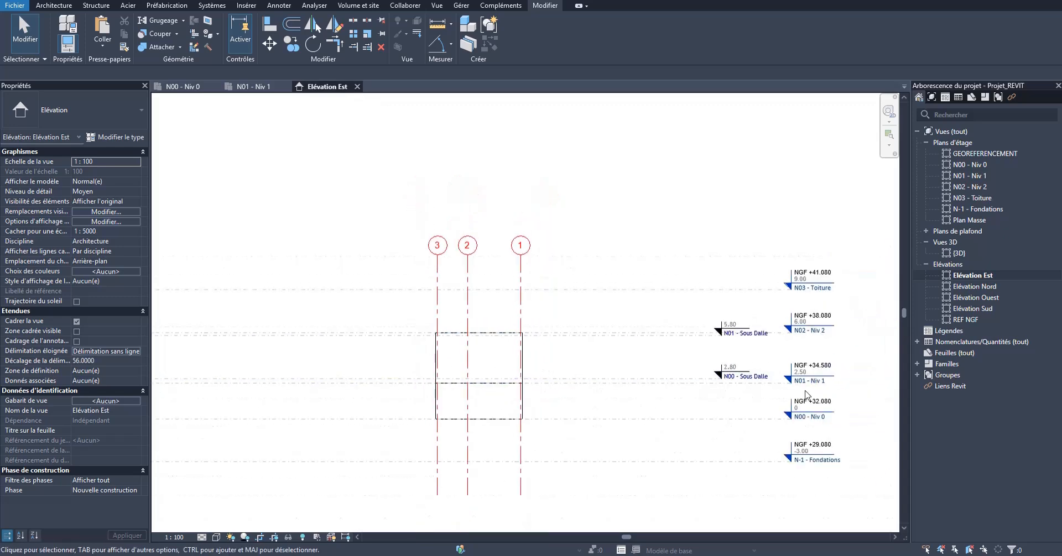
Set the elevation of level N01 - Niv 1 to 3 m in the Elévation Est view and deselect it.
scroll(813, 389, up, 1)
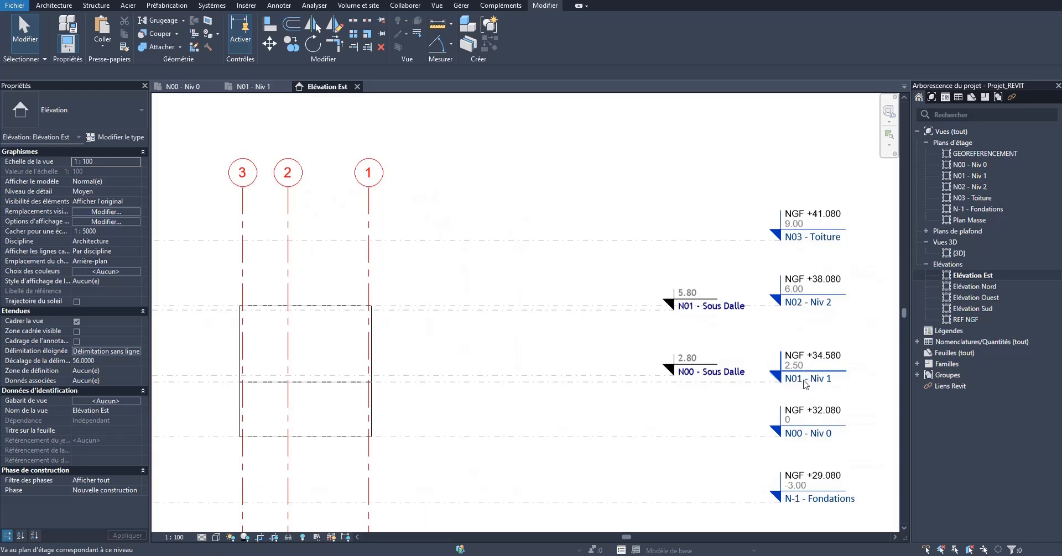
click(790, 384)
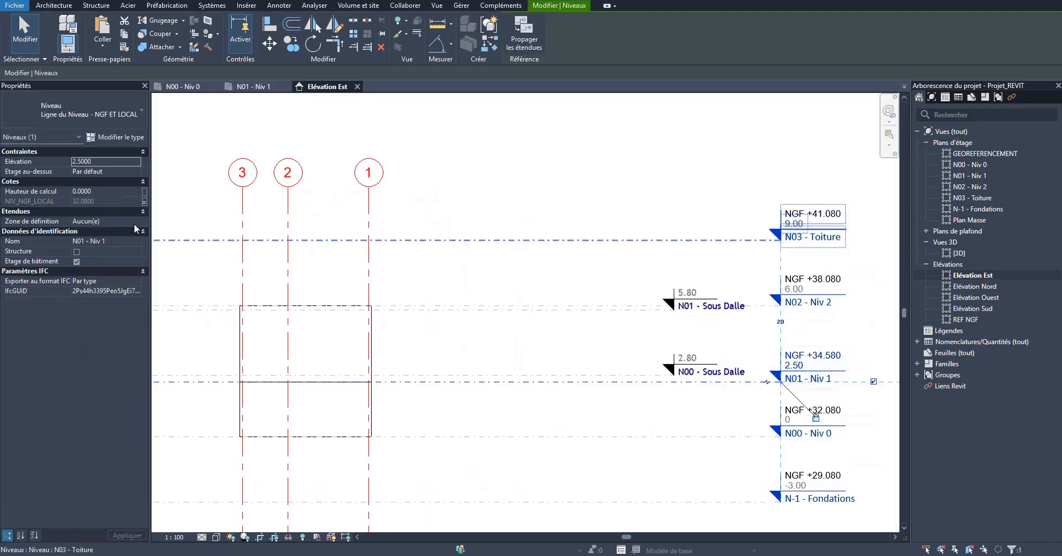
click(105, 163)
text(3.)
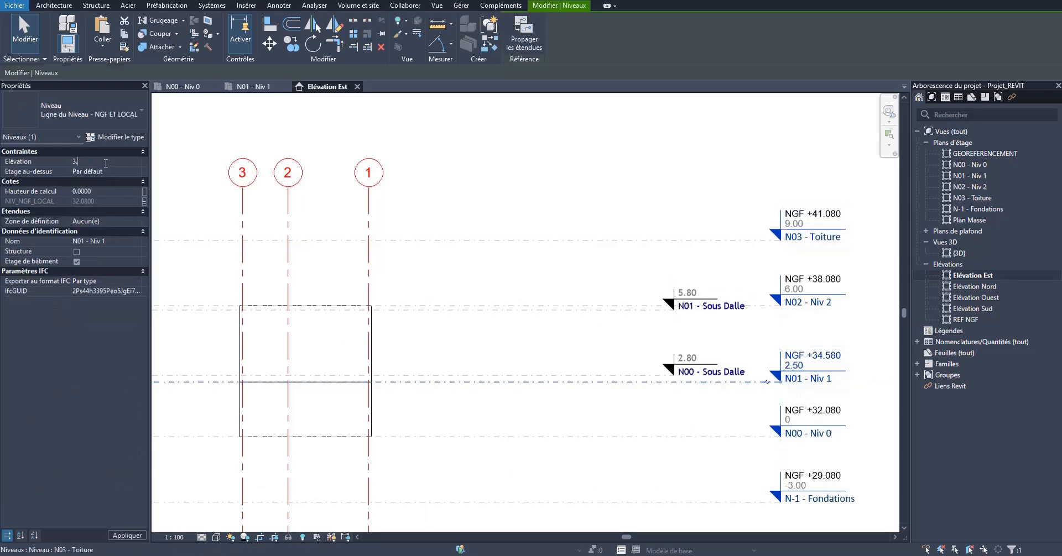
key(Return)
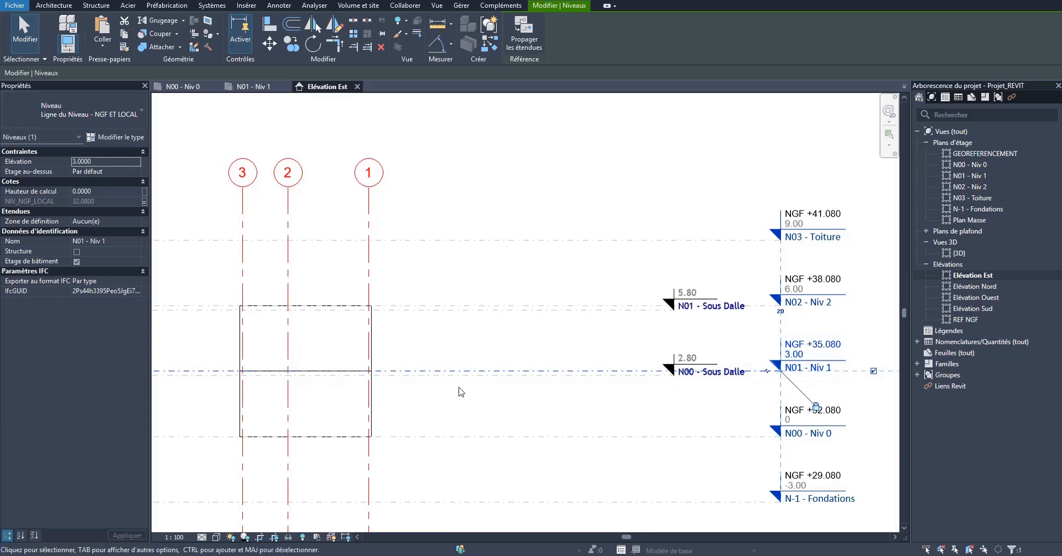
key(Escape)
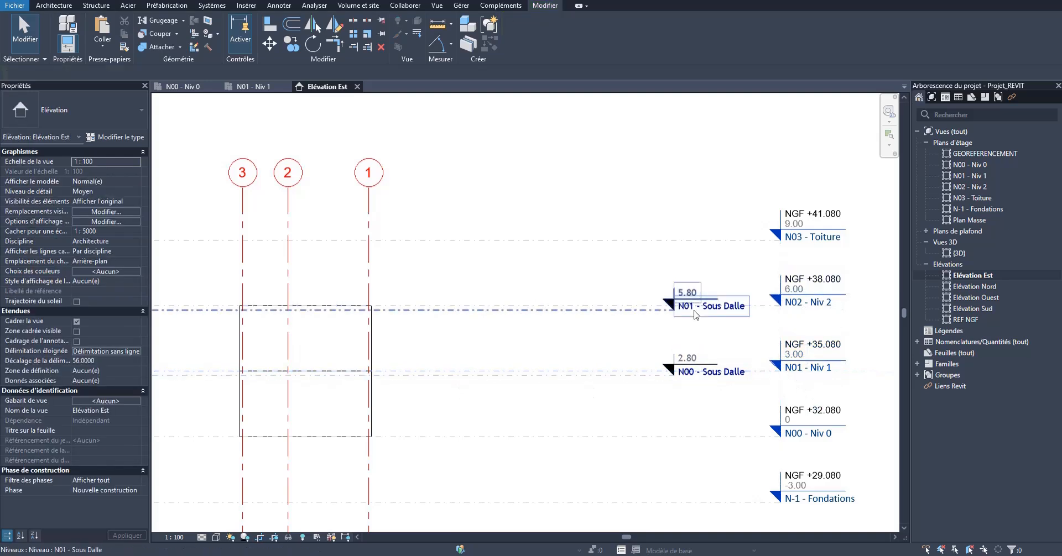
Set the elevation of level N02 - Niv 2 to 8 m in the Elévation Est view.
click(361, 305)
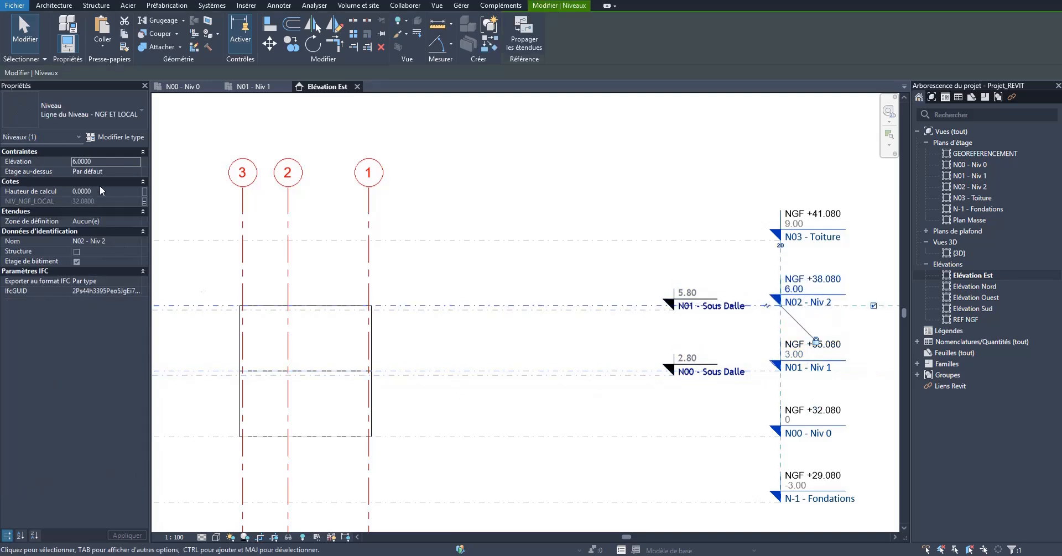
click(98, 161)
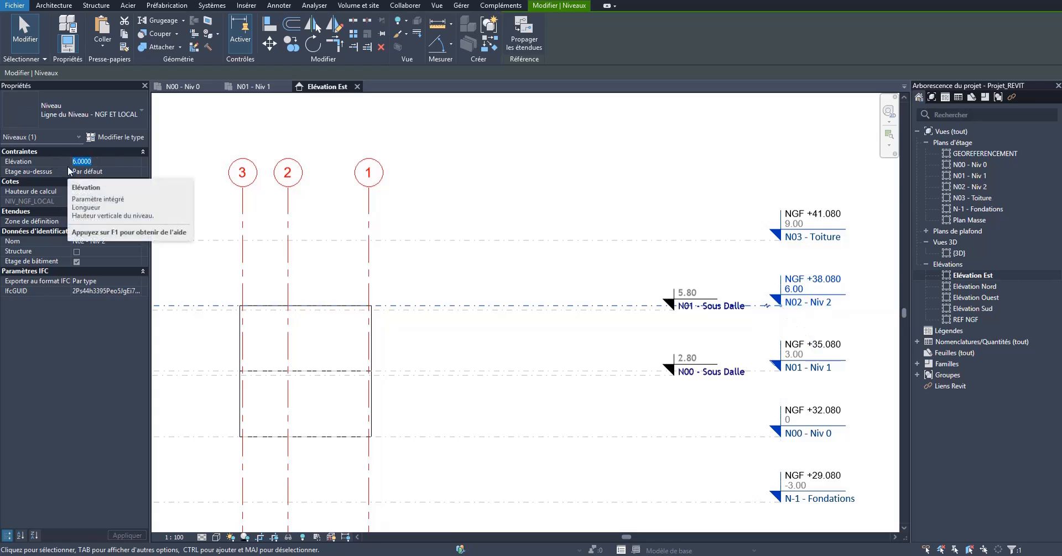
text(8.)
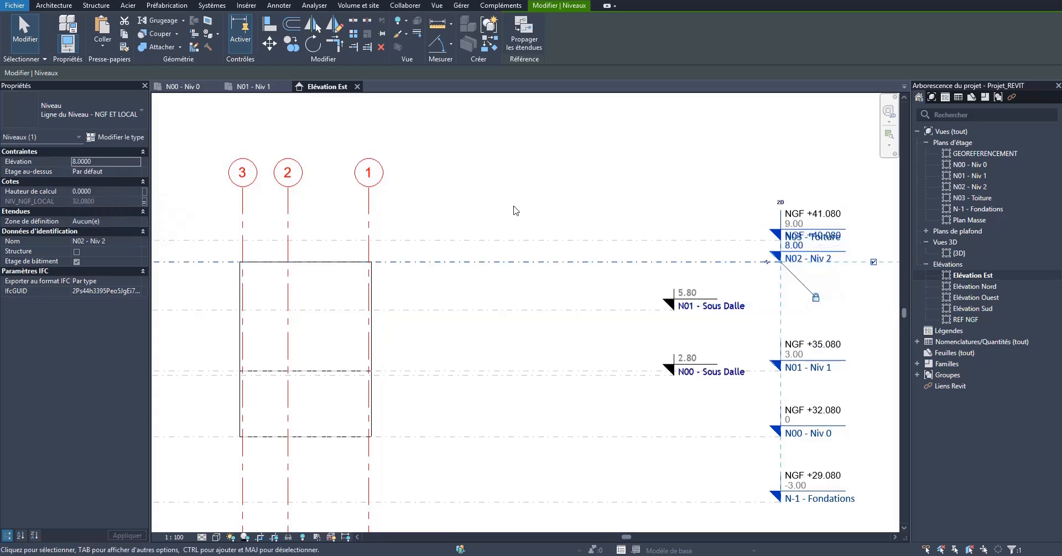
click(501, 206)
Open the N01 - Niv 1 plan and the 3D view and examine the height of the upper-storey walls.
click(274, 88)
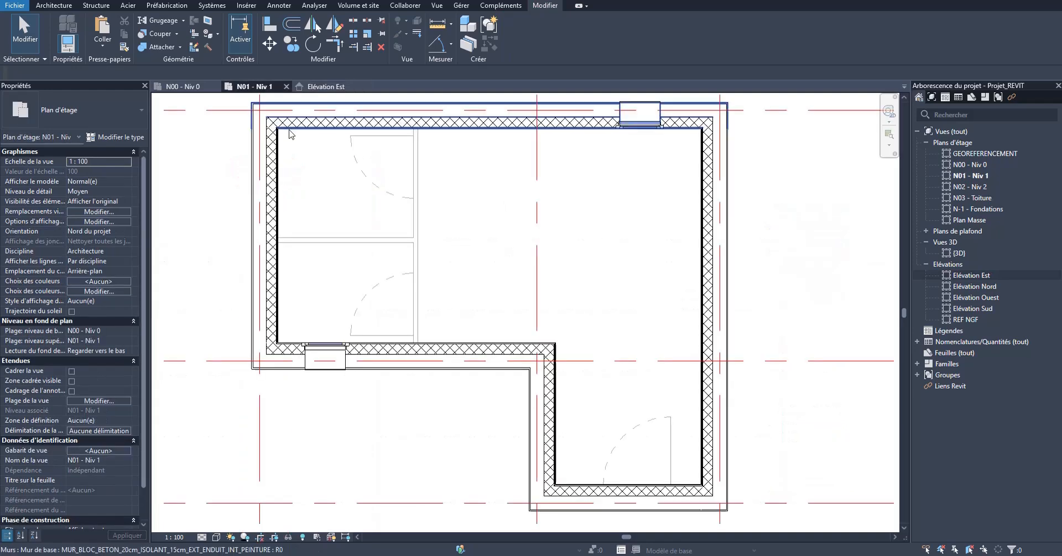
double_click(943, 250)
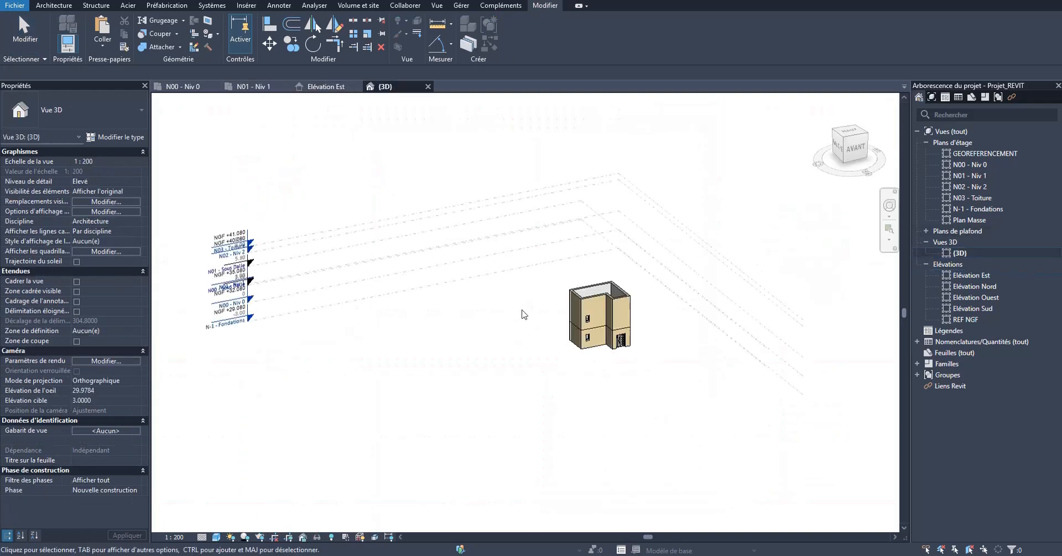
scroll(434, 357, up, 3)
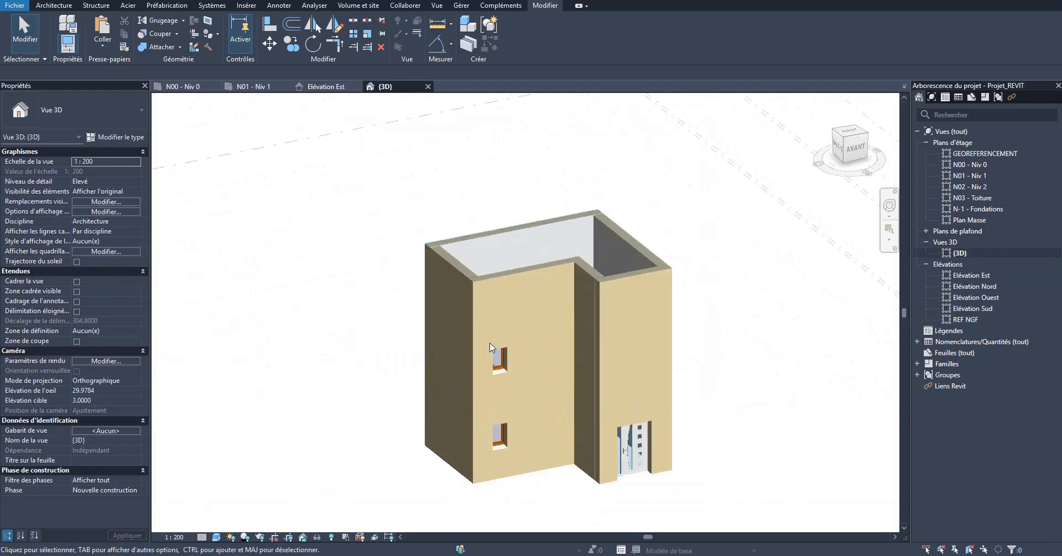
scroll(601, 314, down, 2)
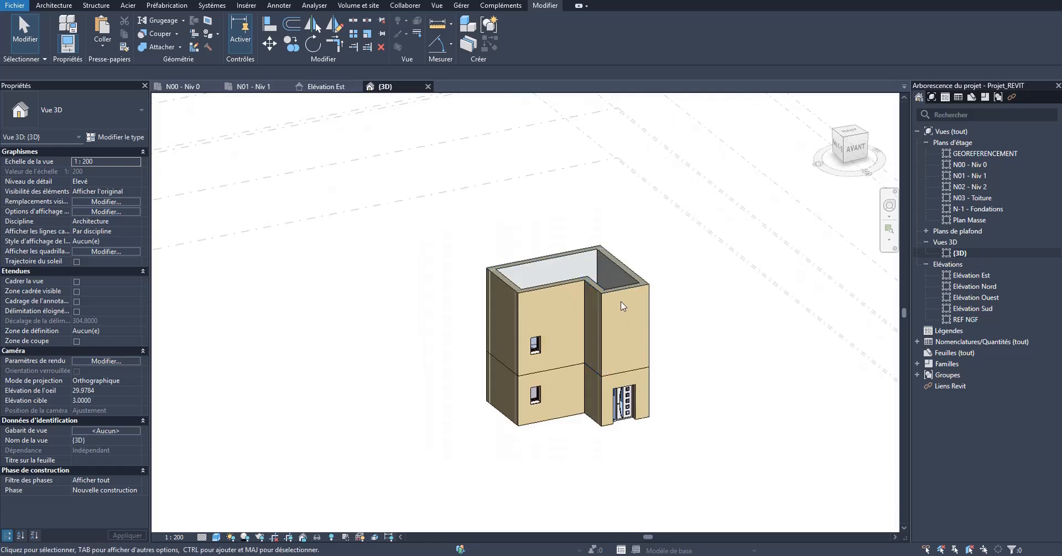
Set the elevation of level N02 - Niv 2 back to 6 m and close the Elévation Est view.
click(326, 86)
click(638, 262)
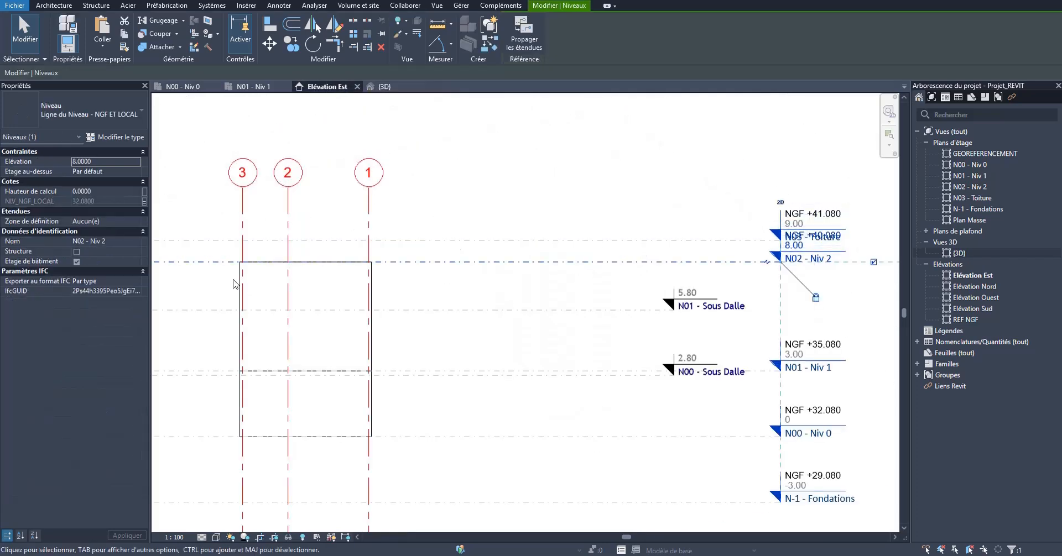
click(98, 162)
text(6.)
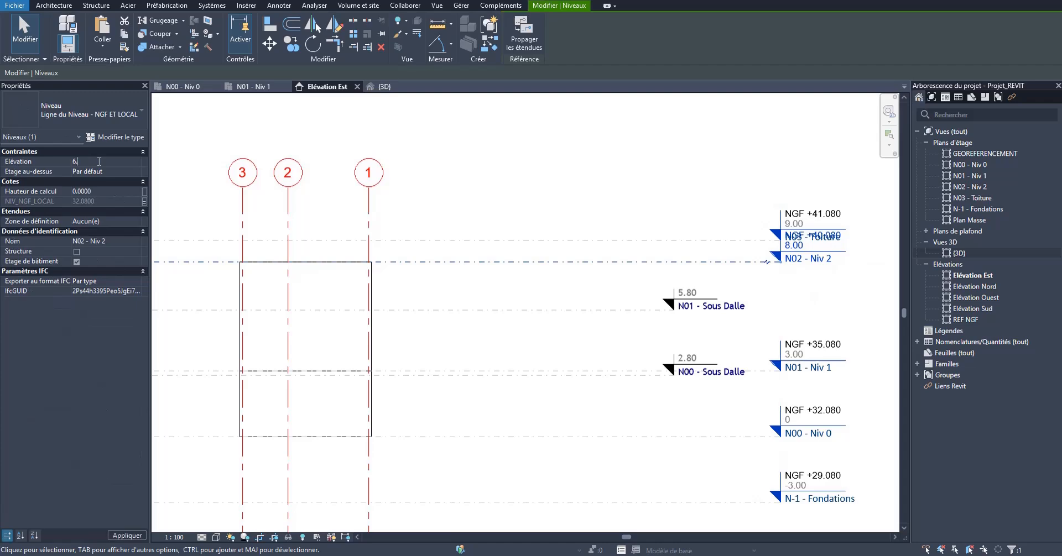
key(Return)
click(466, 176)
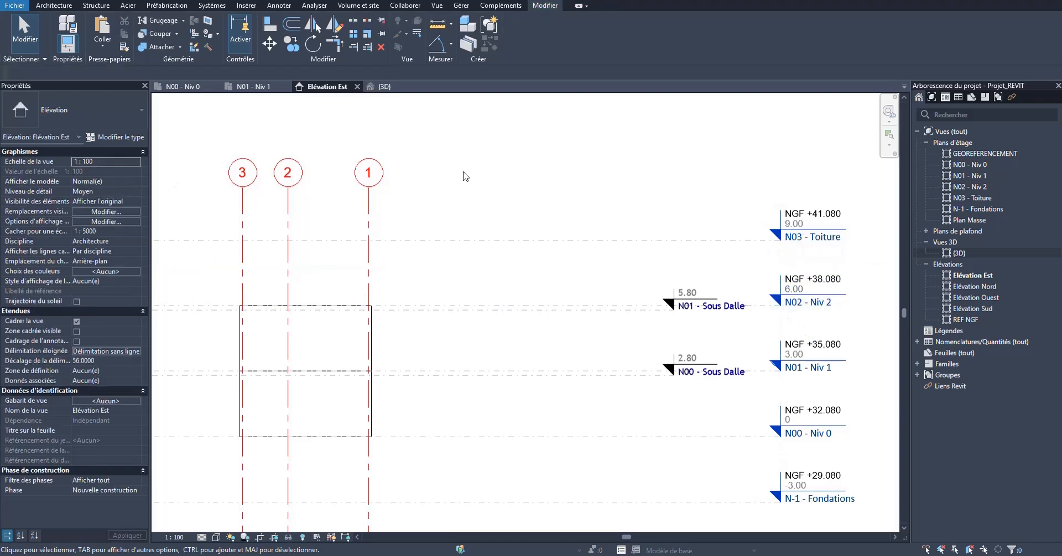
click(356, 87)
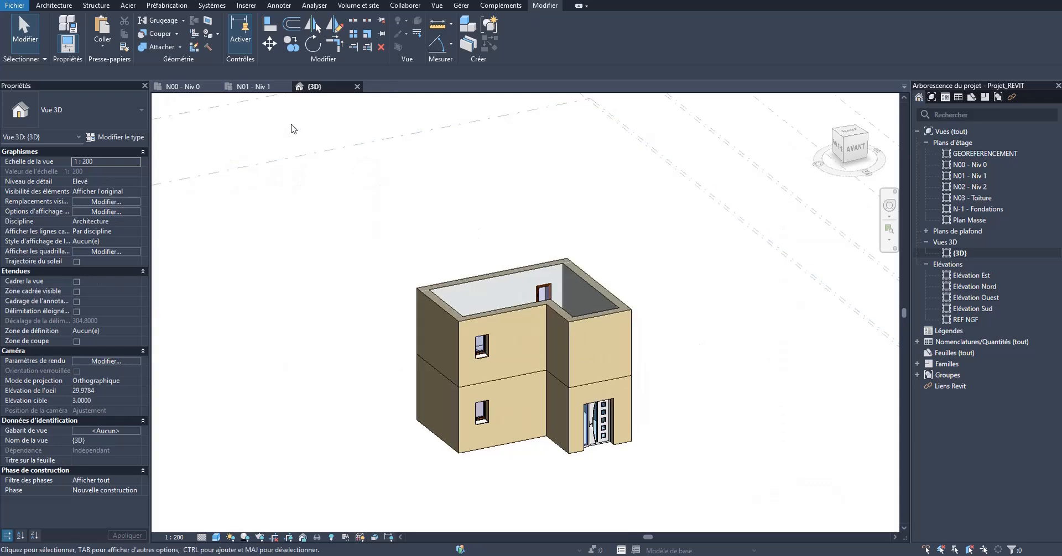
Copy the six exterior walls of the N01 - Niv 1 plan and paste them aligned to level N02 - Niv 2.
click(267, 88)
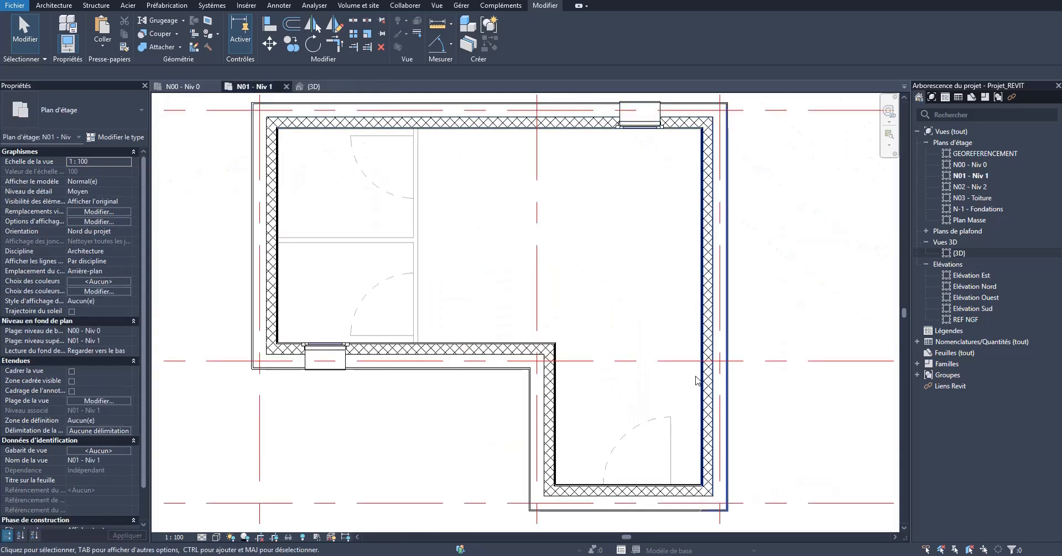
drag(754, 513, 208, 97)
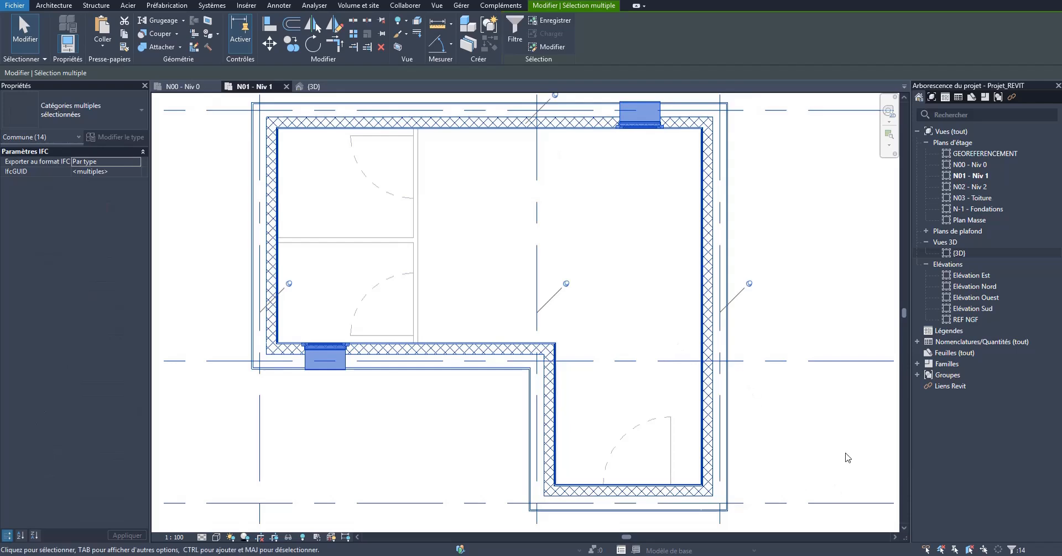
click(756, 294)
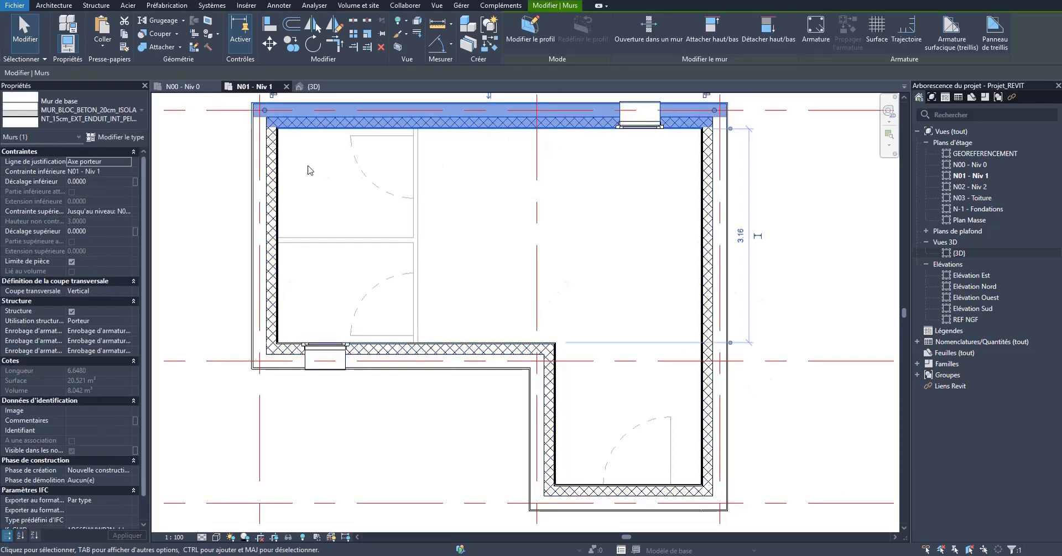
ctrl+click(273, 179)
ctrl+click(398, 350)
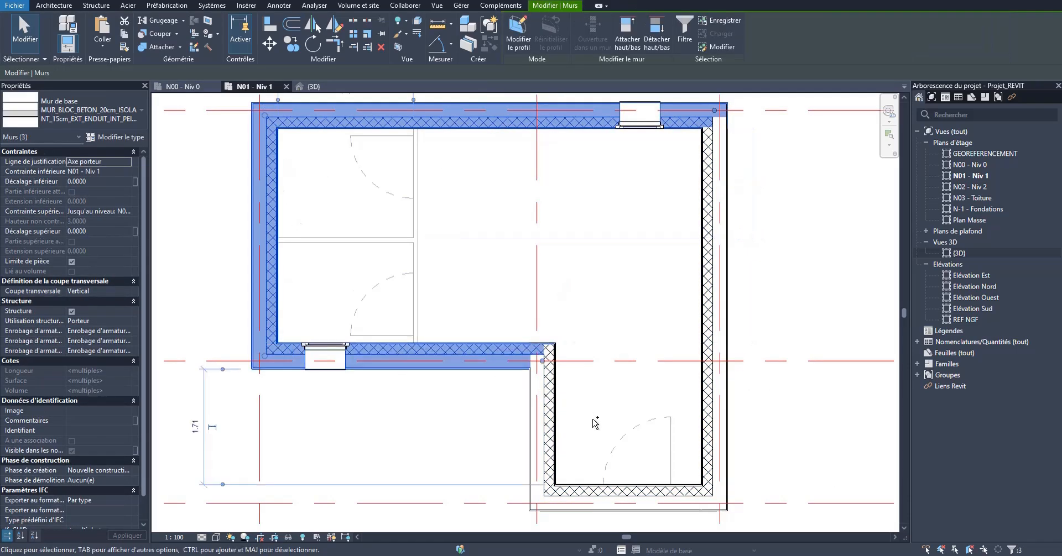
ctrl+click(549, 425)
ctrl+click(630, 492)
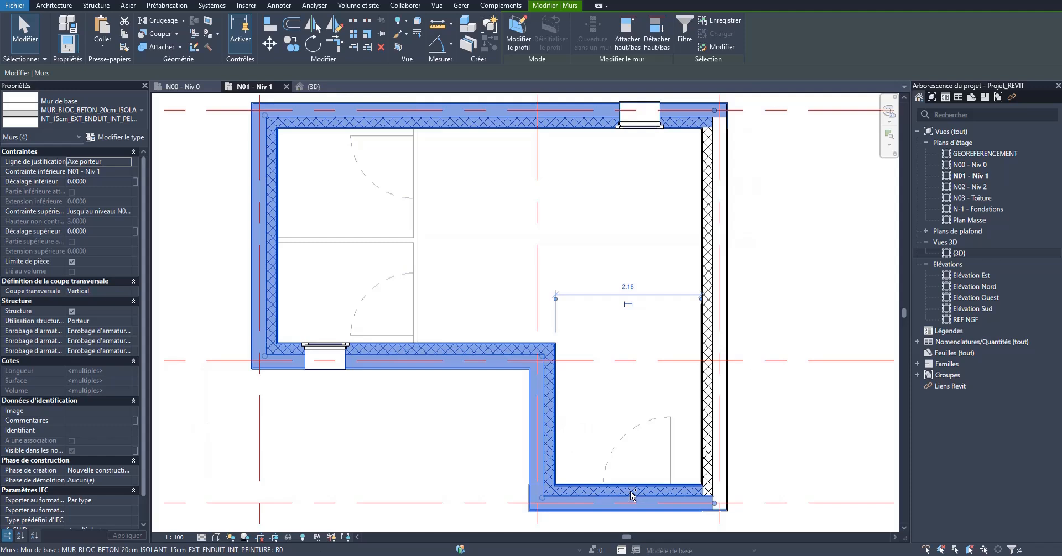
ctrl+click(711, 436)
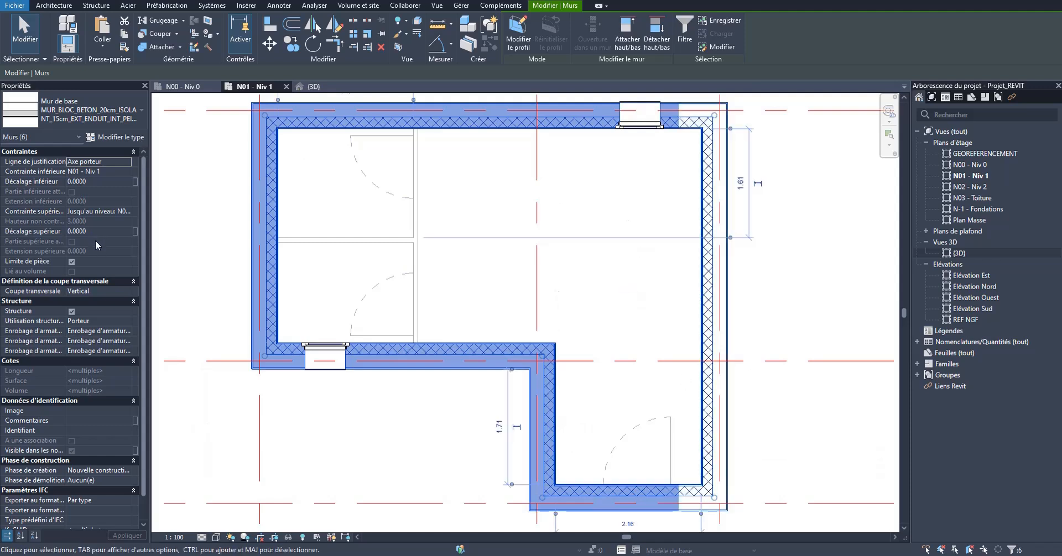
click(125, 35)
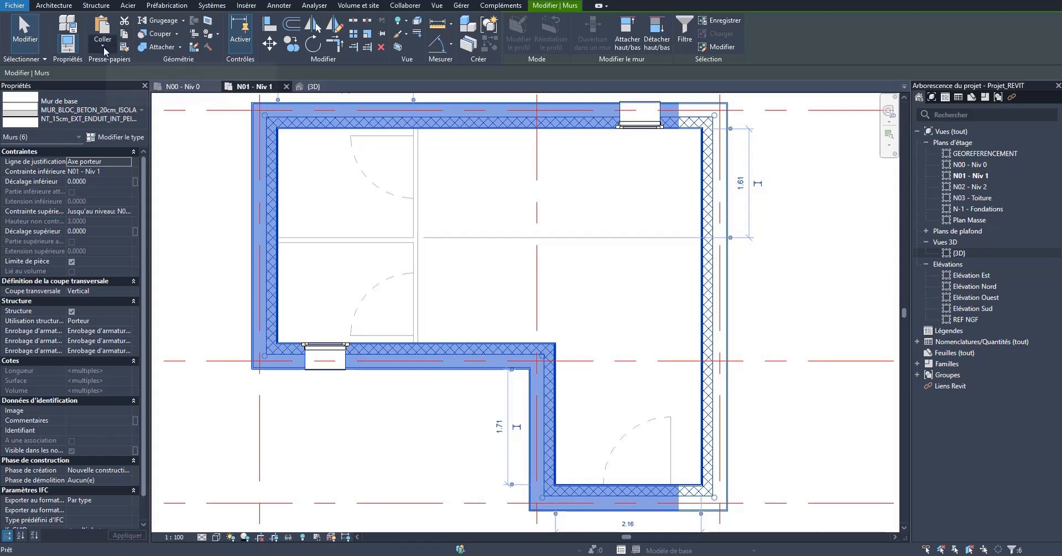
click(104, 51)
click(135, 87)
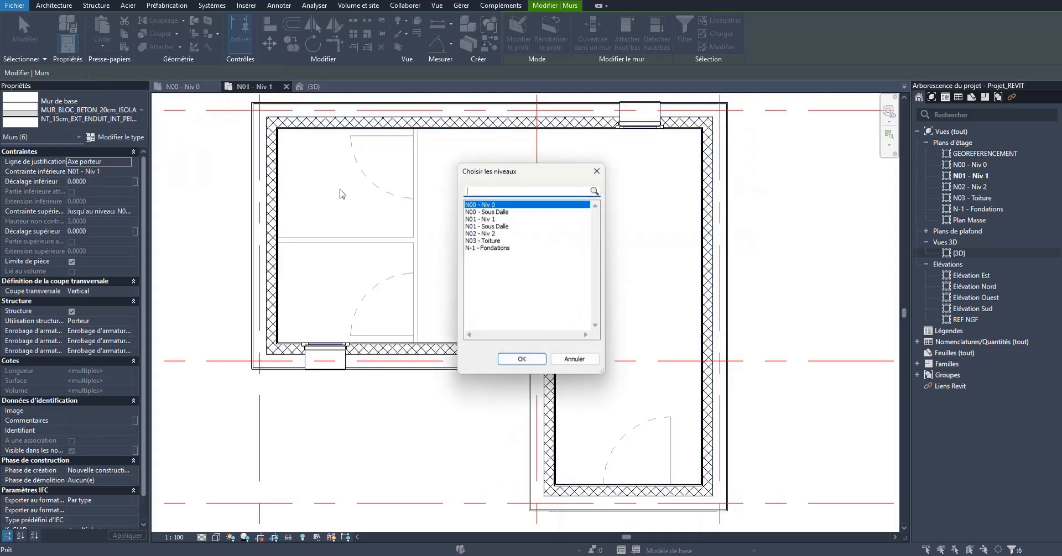
click(485, 234)
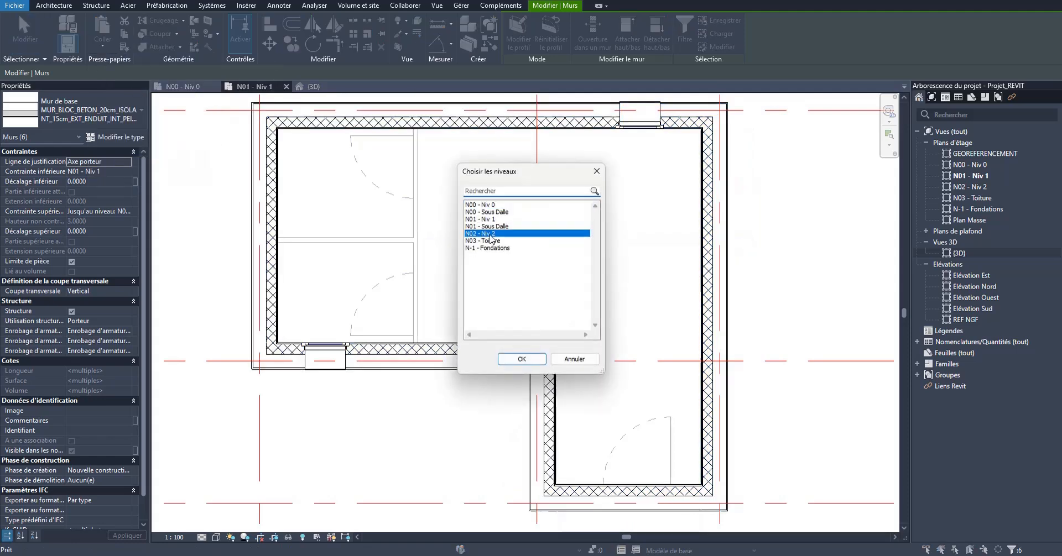
click(522, 359)
click(799, 263)
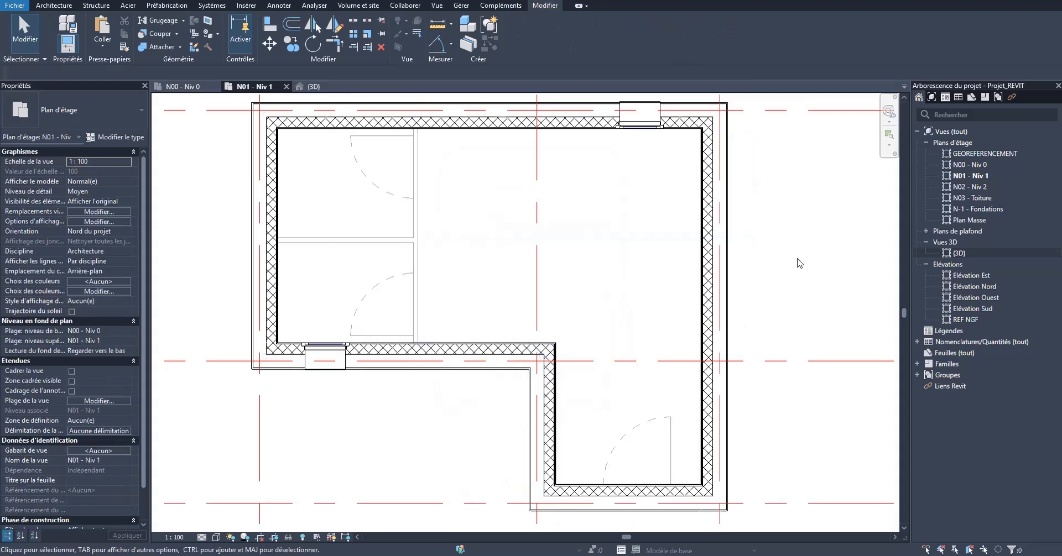
Check the copied walls in the N02 - Niv 2 plan and the 3D view, including their level constraints and offsets.
double_click(971, 187)
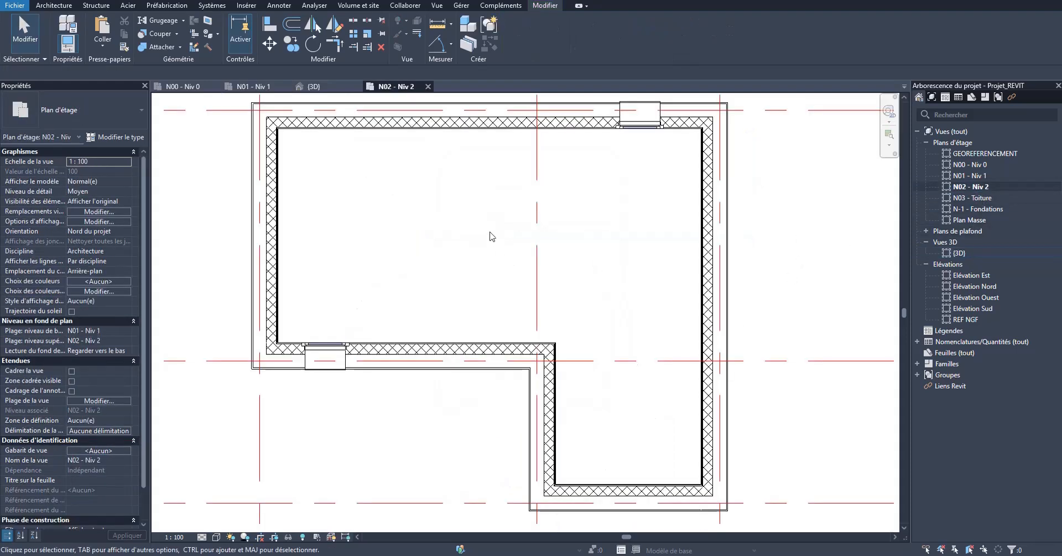
click(323, 86)
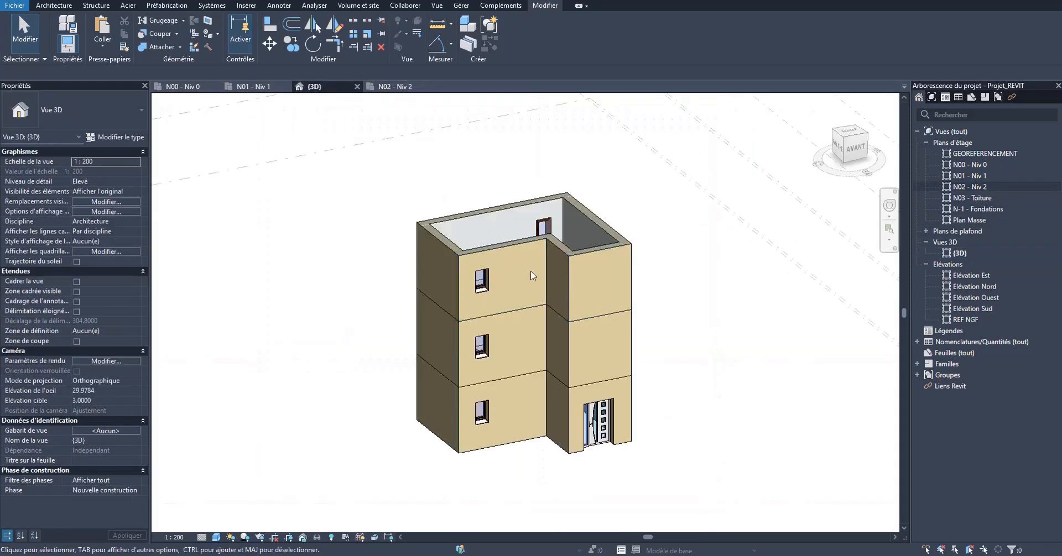
click(394, 86)
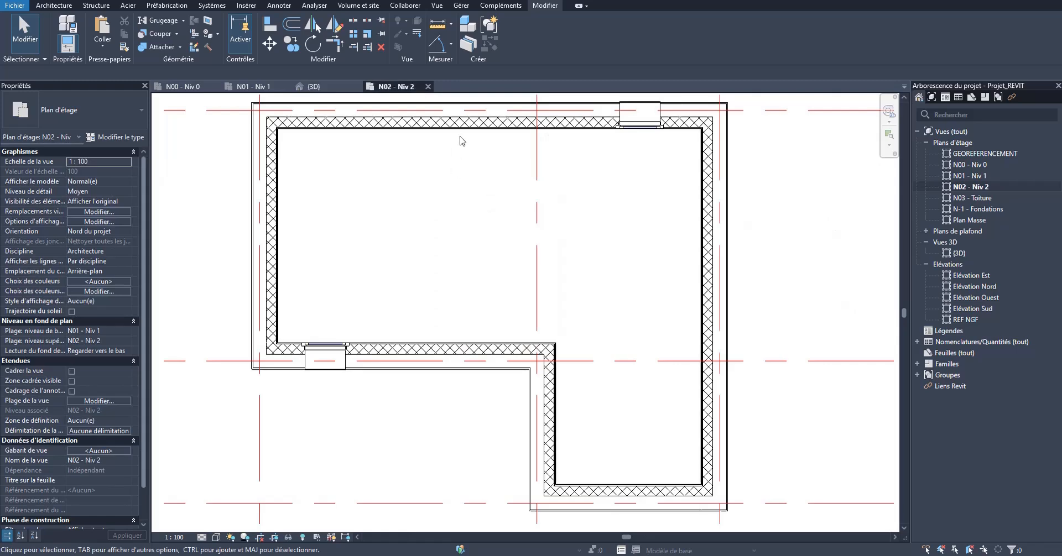
click(464, 116)
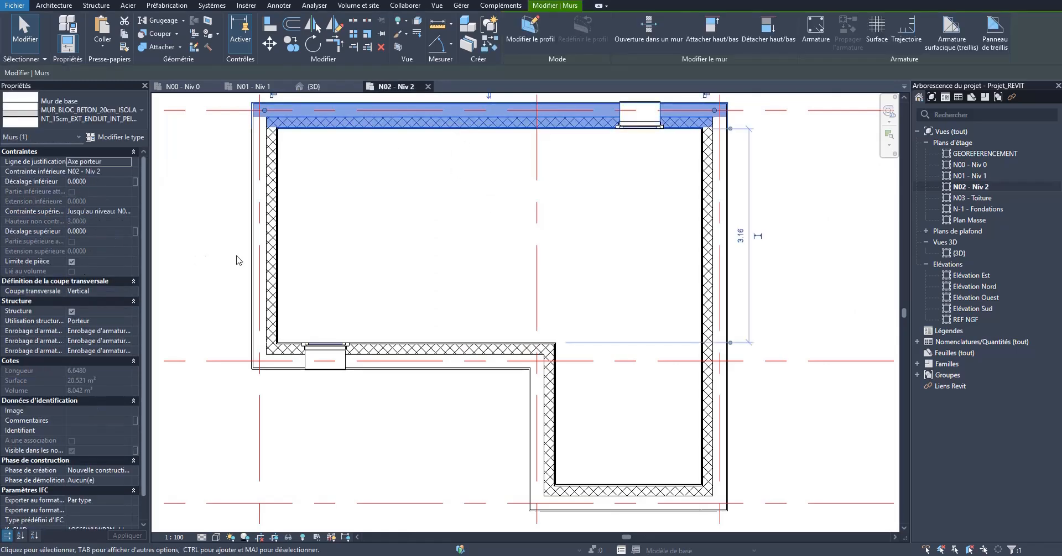
click(260, 250)
click(418, 342)
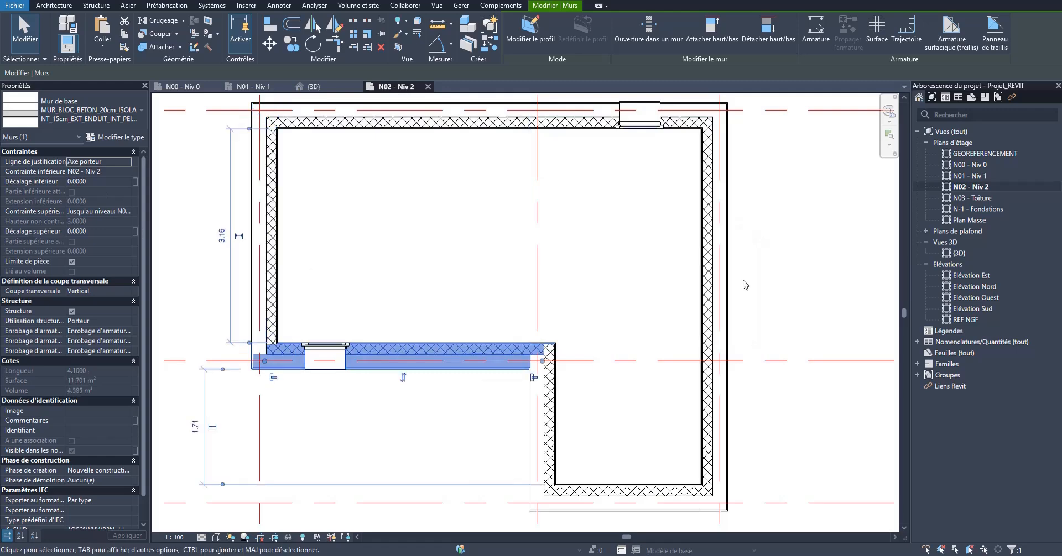
Delete the two windows in the N02 - Niv 2 storey walls in the 3D view.
click(320, 86)
key(Escape)
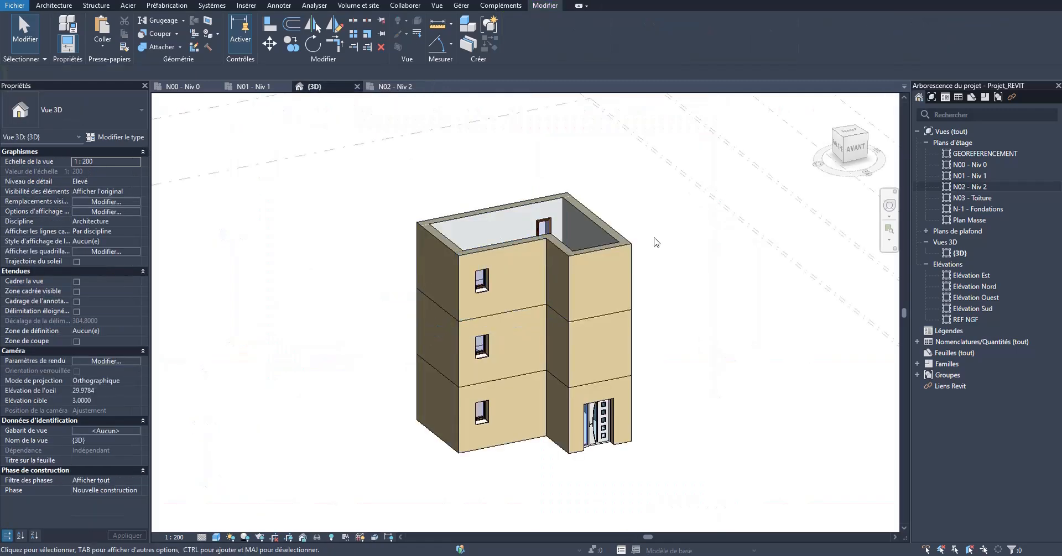
click(482, 285)
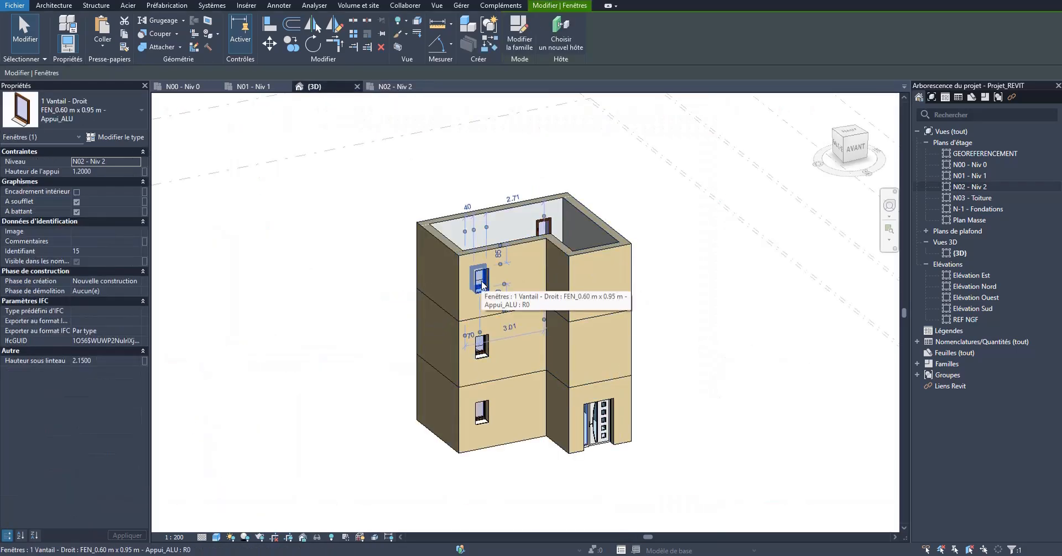
key(Delete)
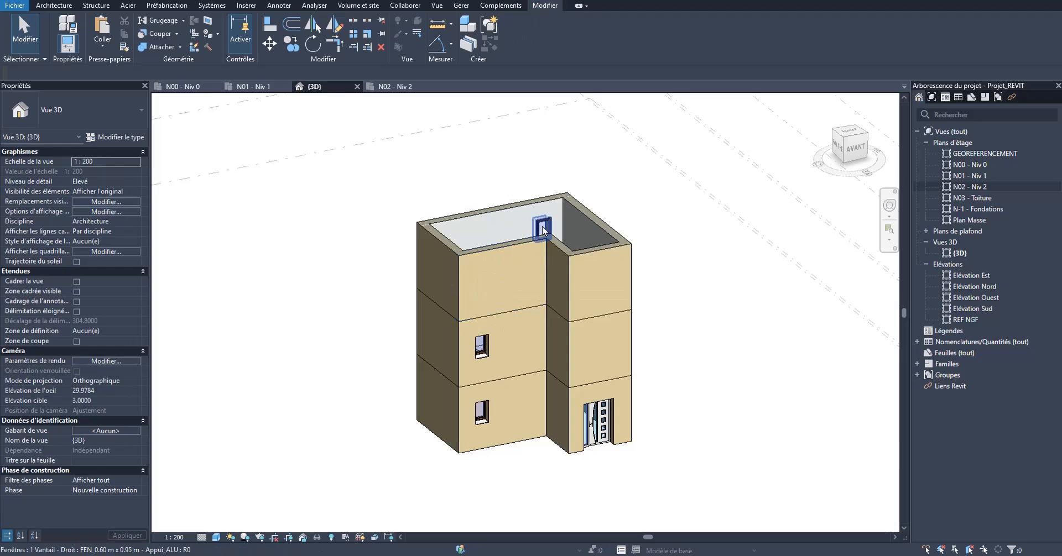
click(544, 227)
key(Delete)
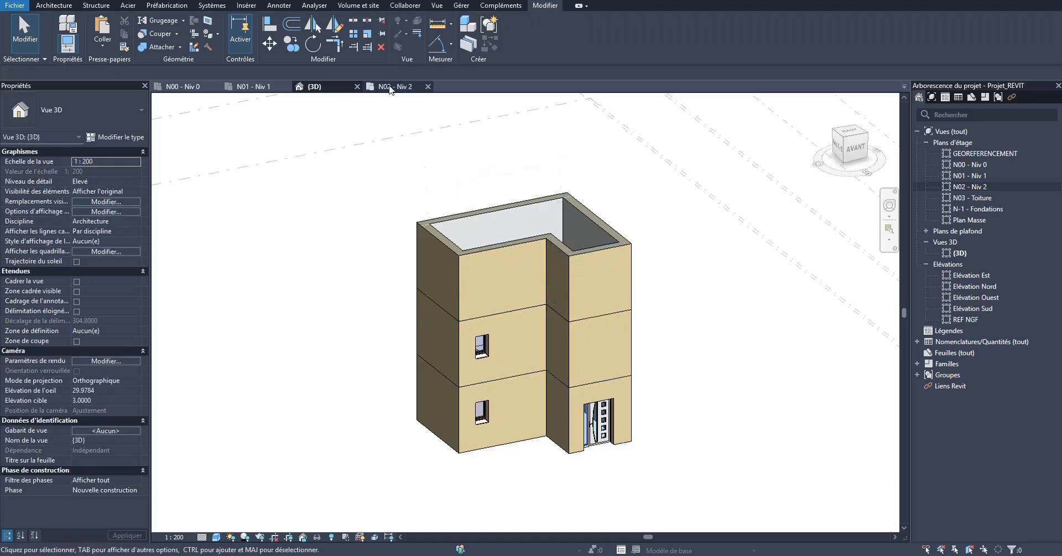
Draw a horizontal building section line across the N00 - Niv 0 plan, extending beyond the exterior walls on both sides.
click(195, 88)
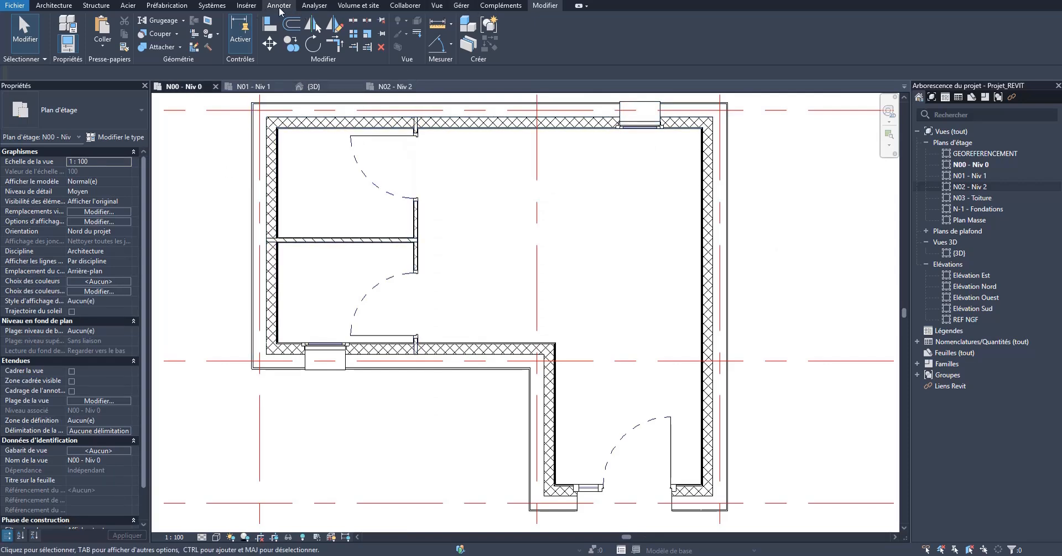
click(437, 6)
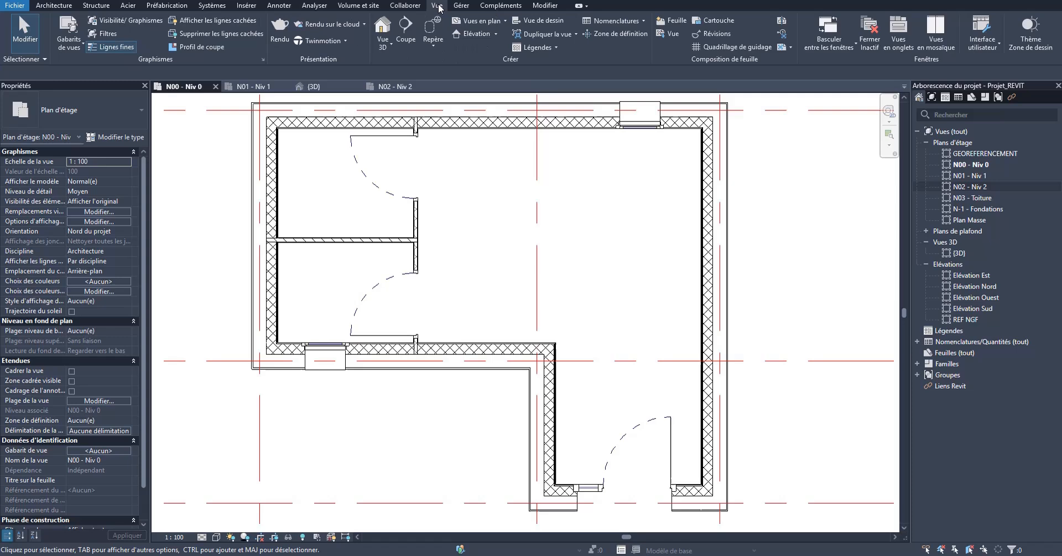
click(406, 27)
click(198, 286)
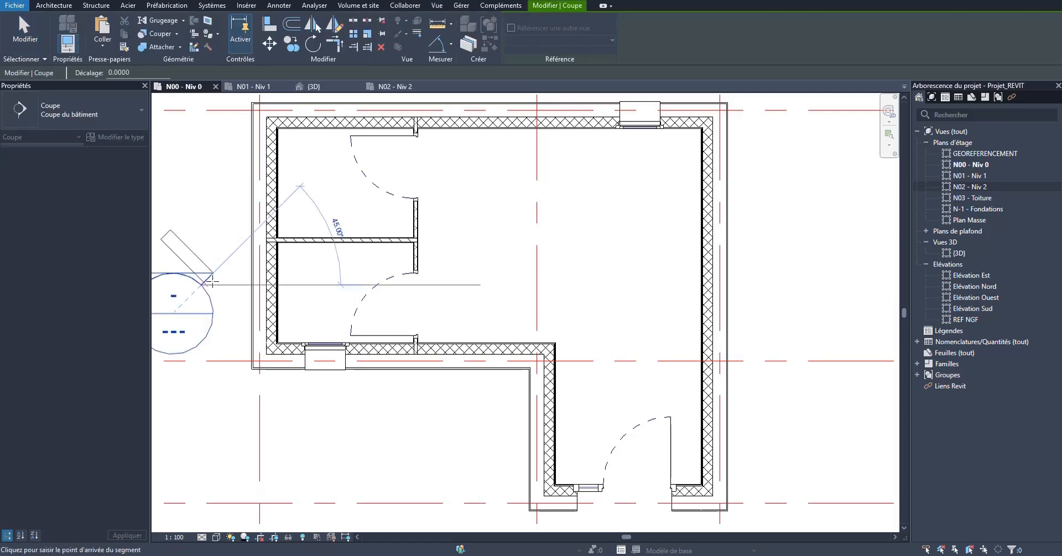
click(831, 285)
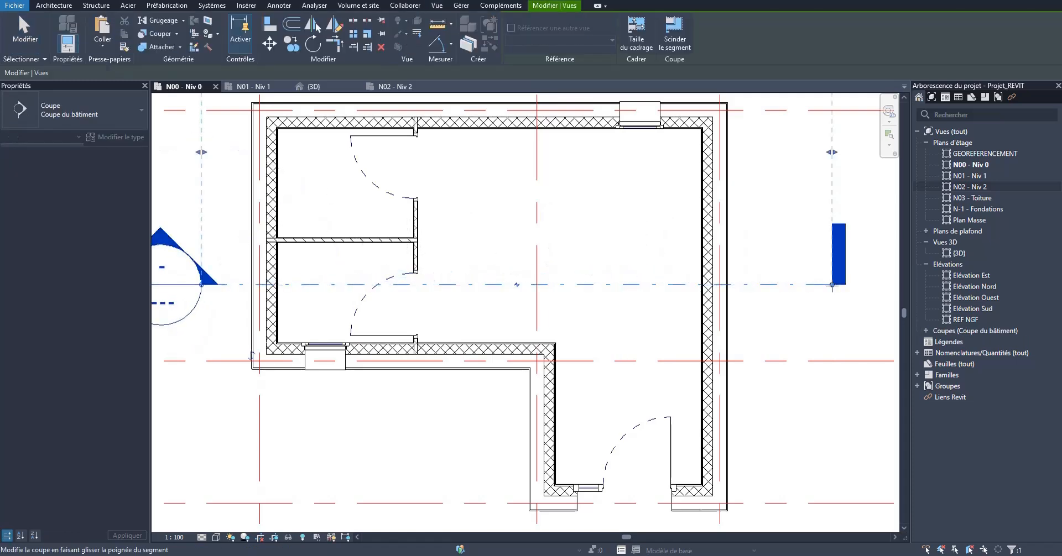
scroll(832, 284, down, 1)
key(Escape)
key(Escape)
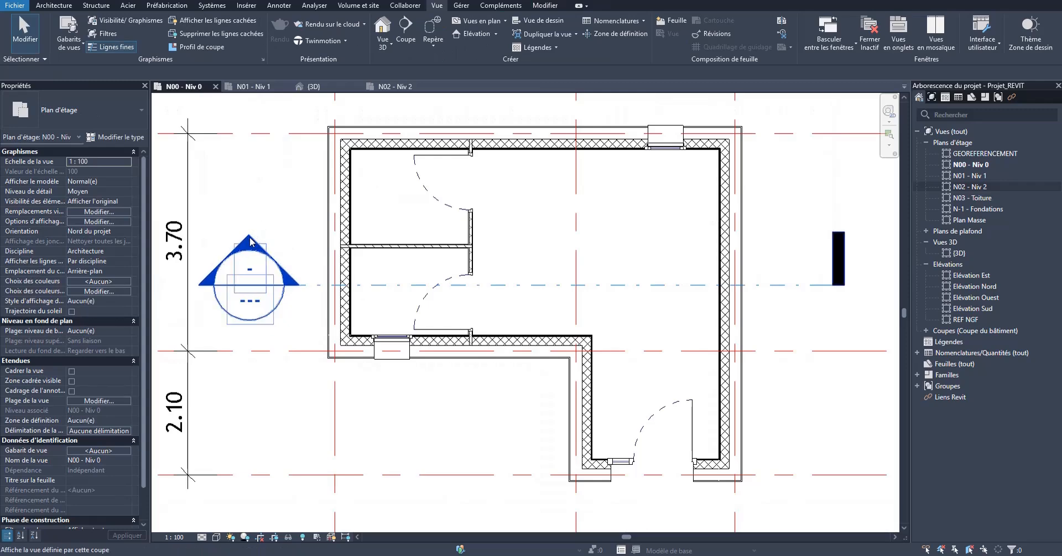
Open the new section's view and examine how the stacked exterior walls meet each other and the levels up to N03 - Toiture.
double_click(250, 241)
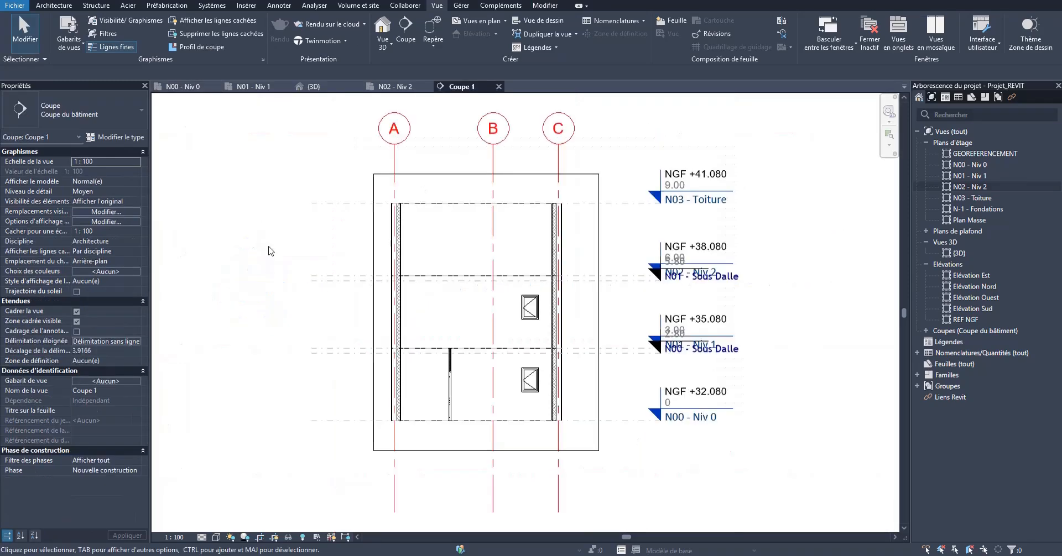
scroll(394, 207, up, 1)
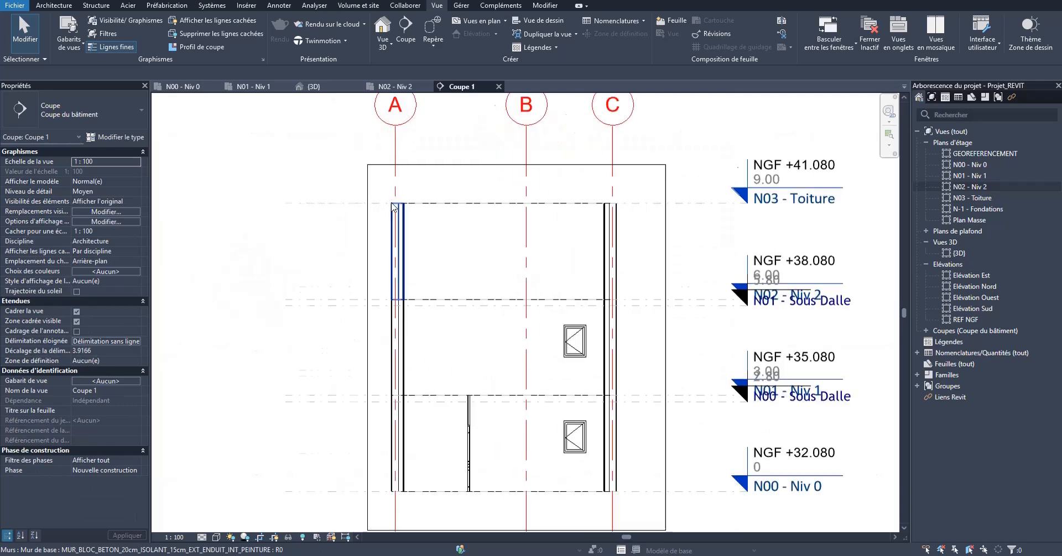
scroll(394, 208, up, 5)
scroll(409, 197, down, 3)
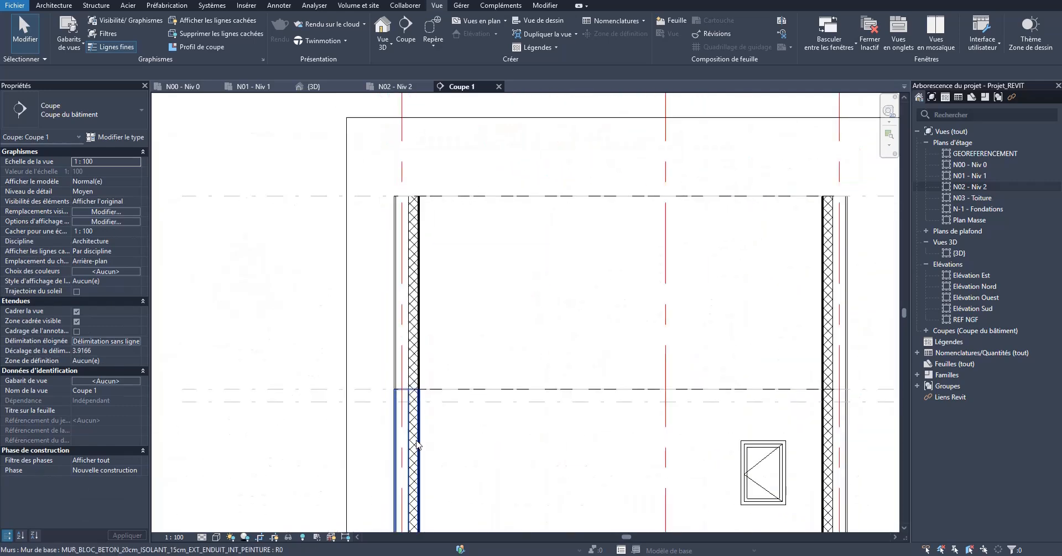
scroll(401, 386, up, 5)
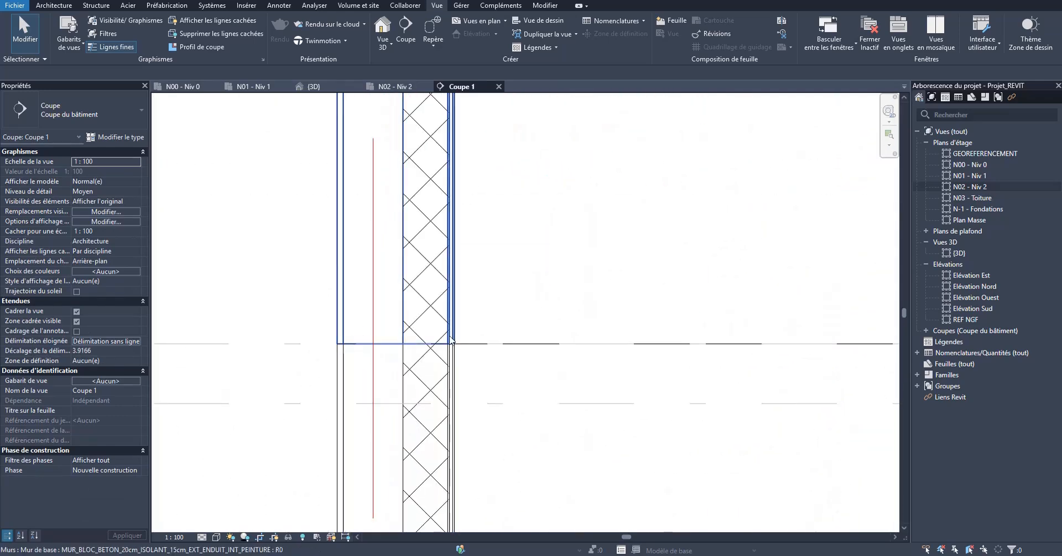
scroll(451, 340, down, 5)
scroll(426, 374, up, 5)
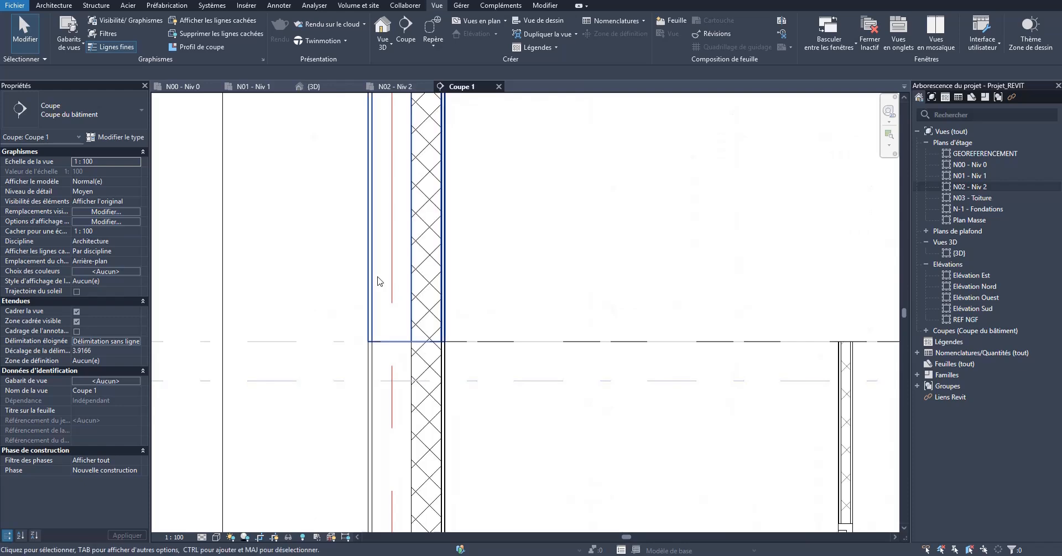
scroll(380, 281, down, 6)
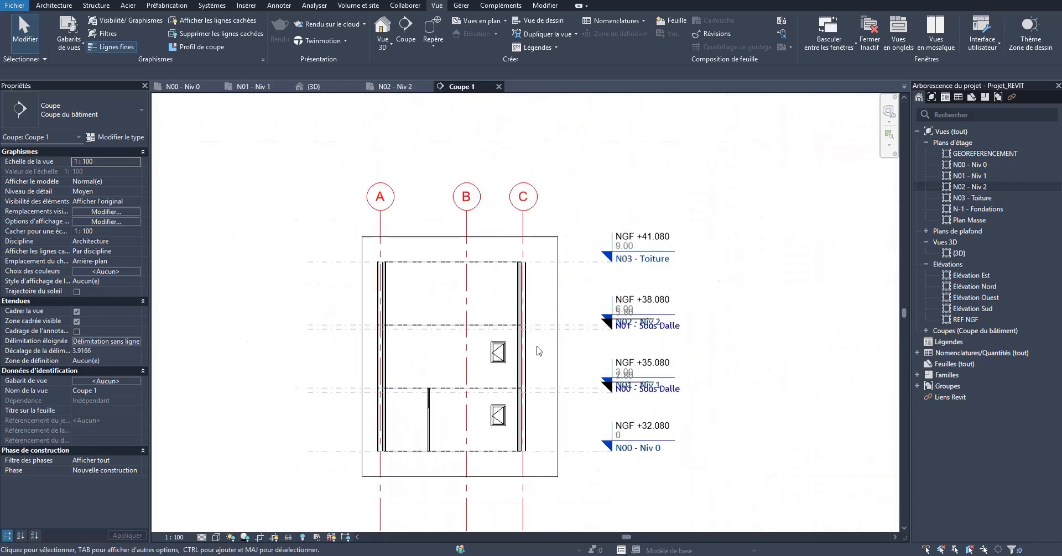
scroll(570, 263, down, 1)
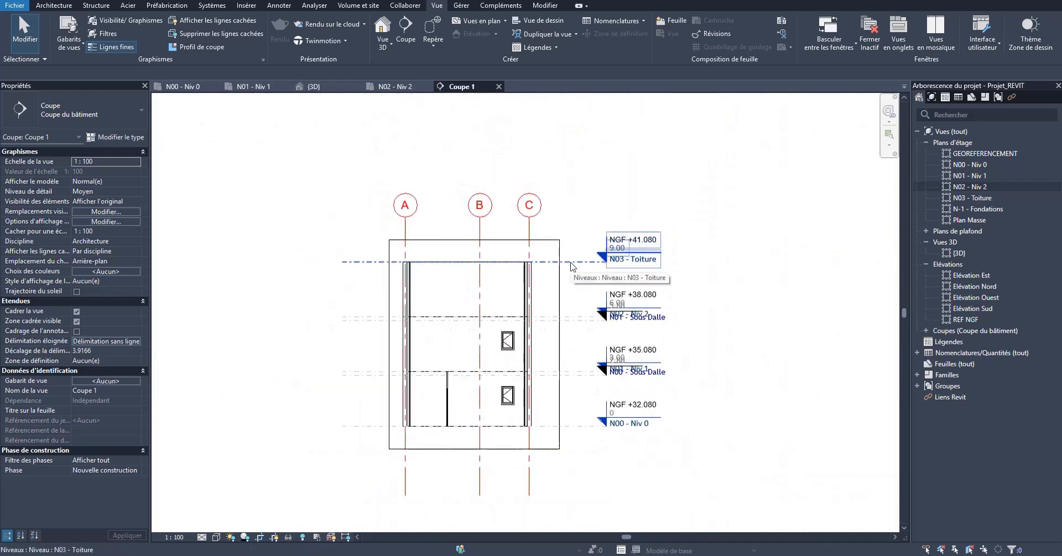